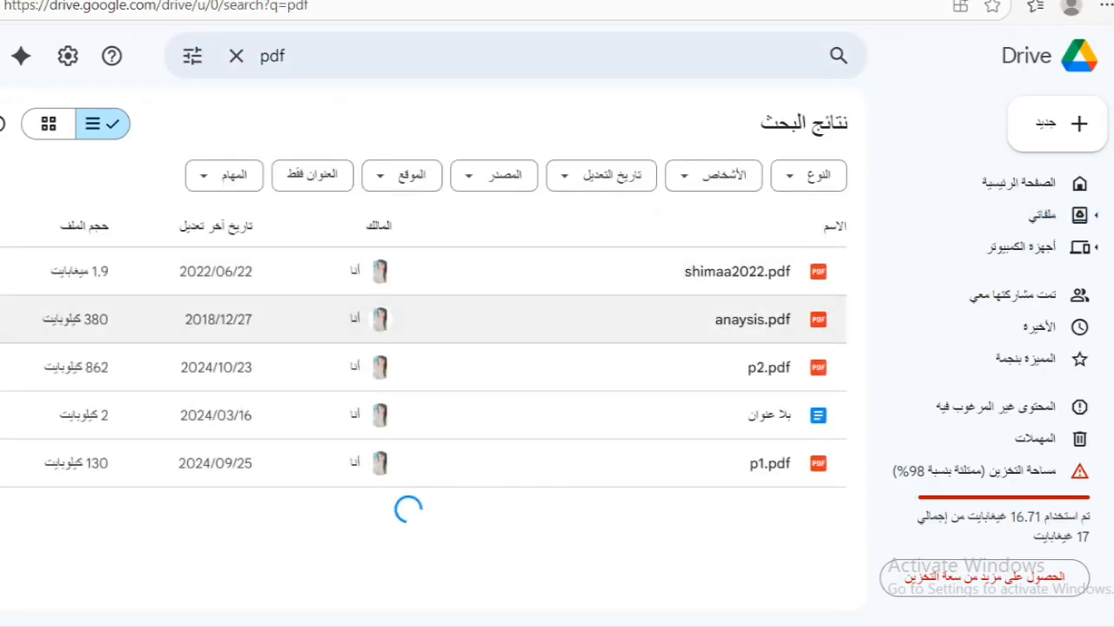
# Step: Open boardingPass.pdf from the pdf search results and open it for editing in Google Docs
pyautogui.scroll(-4, 522, 417)
pyautogui.scroll(4, 383, 417)
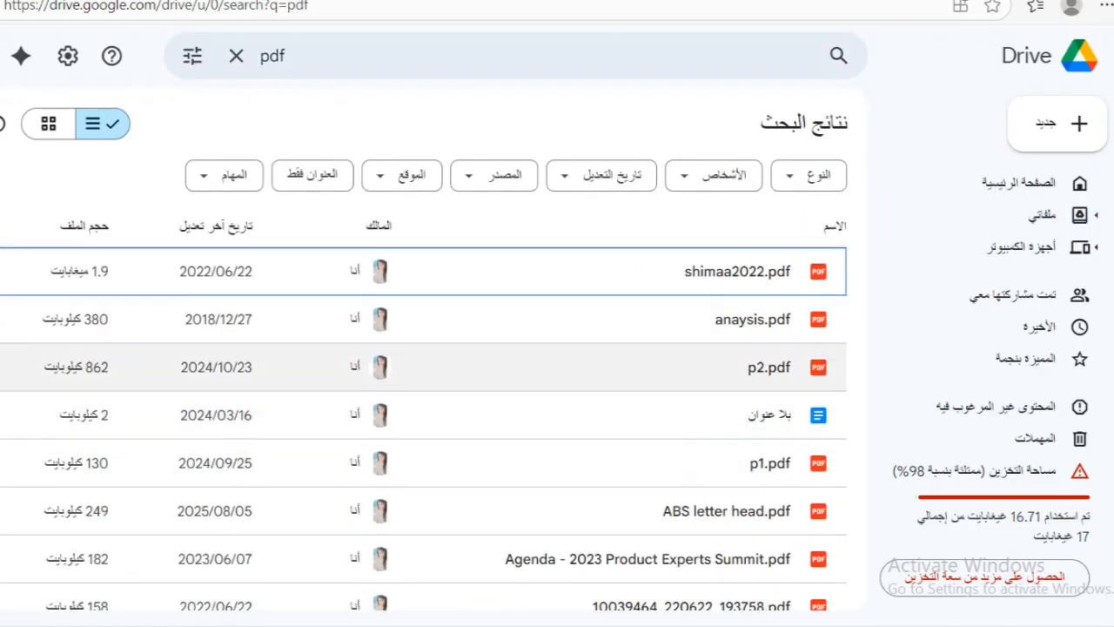
pyautogui.scroll(-2, 383, 489)
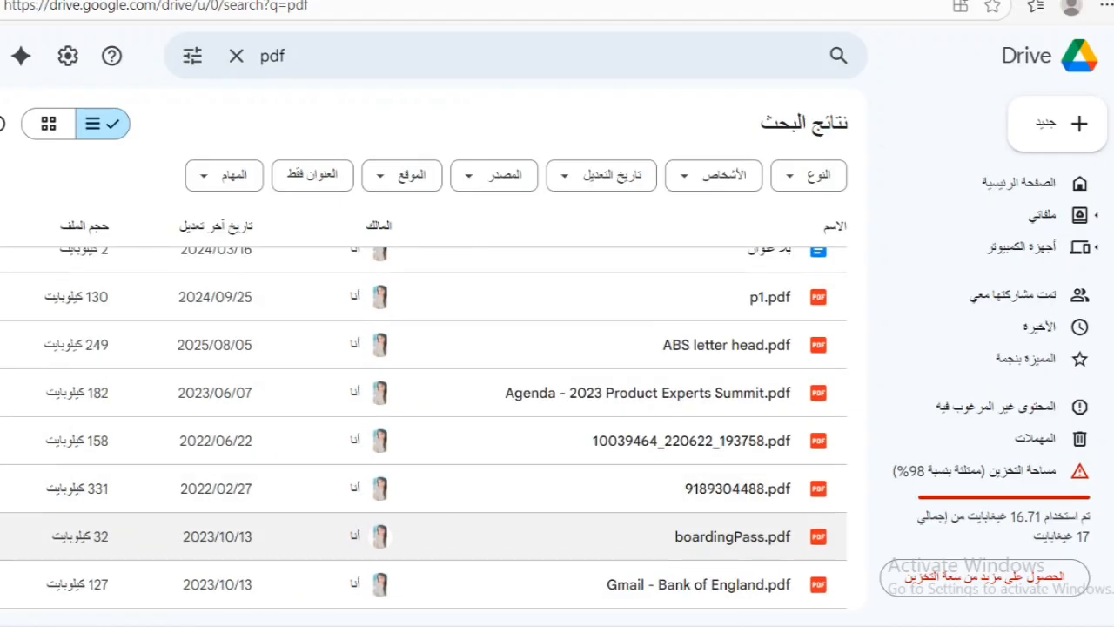
pyautogui.scroll(-4, 522, 491)
pyautogui.scroll(2, 731, 418)
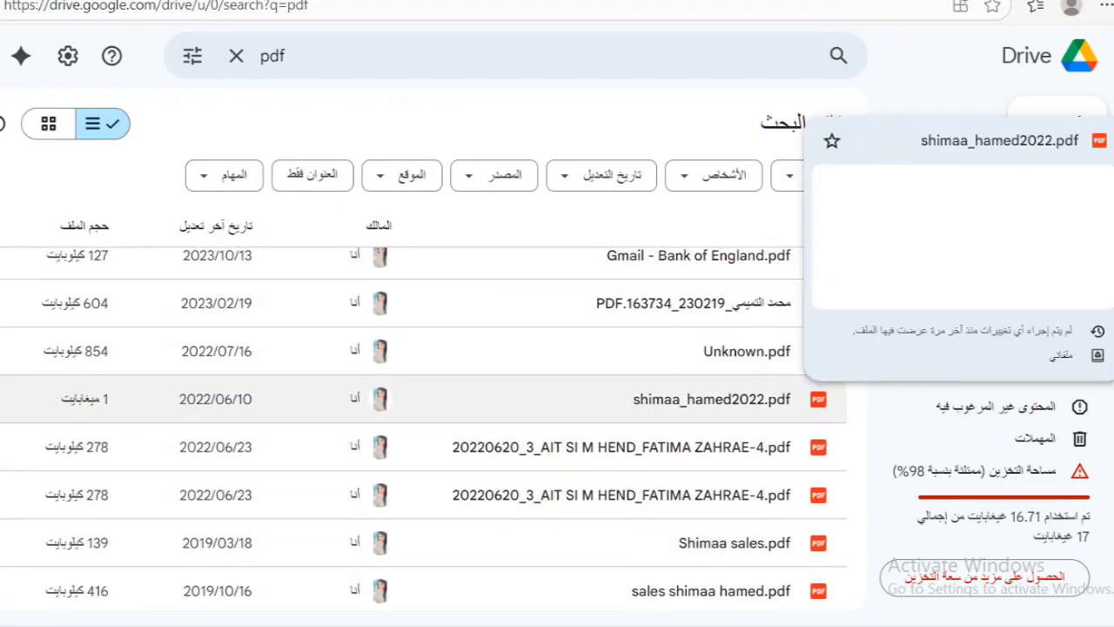
pyautogui.click(731, 370)
pyautogui.doubleClick(732, 370)
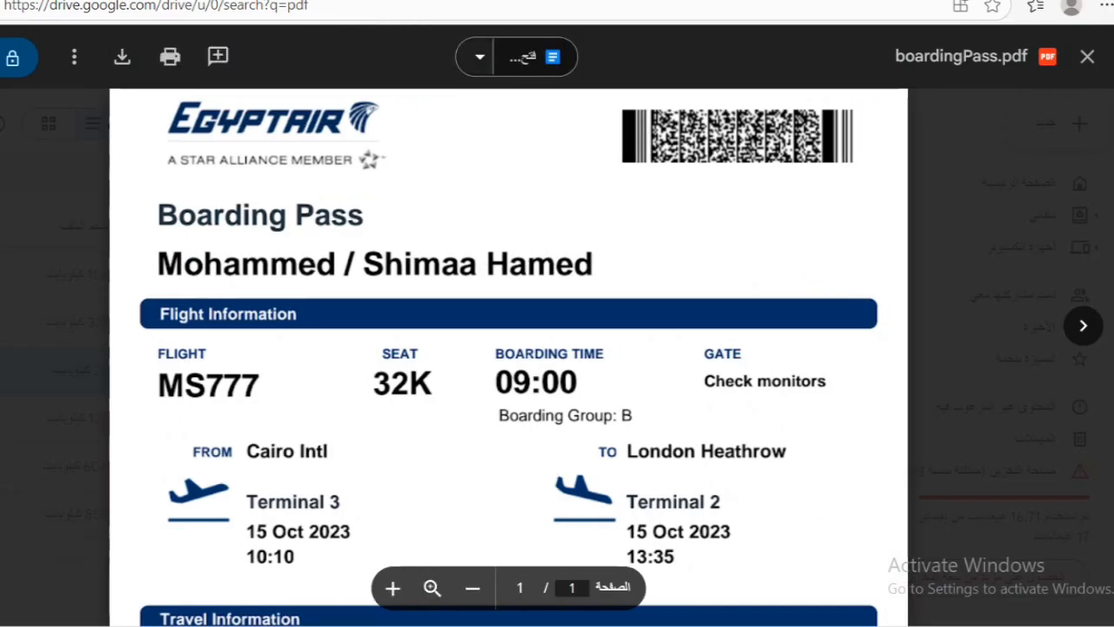
pyautogui.click(533, 56)
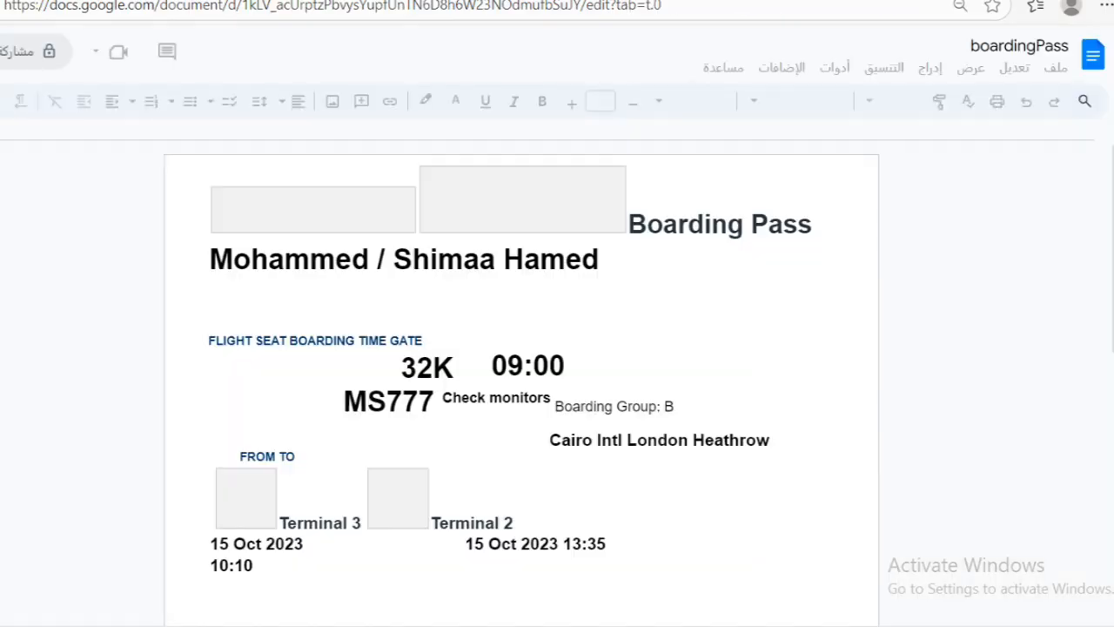
# Step: Change the first letter of the passenger's last name on the boarding pass to lowercase
pyautogui.click(540, 259)
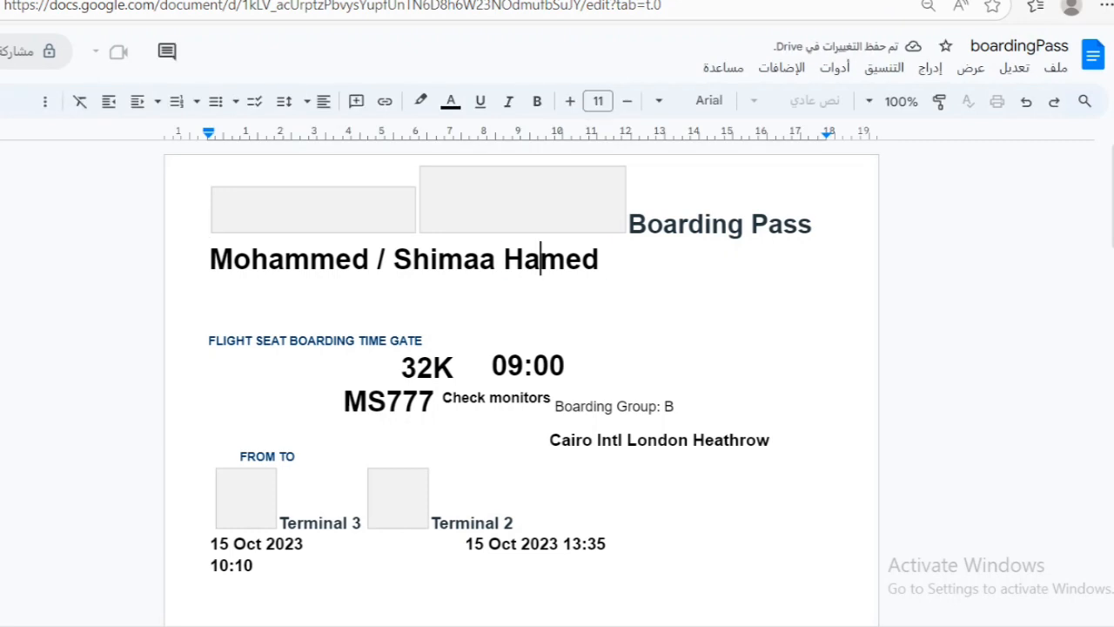
pyautogui.doubleClick(541, 259)
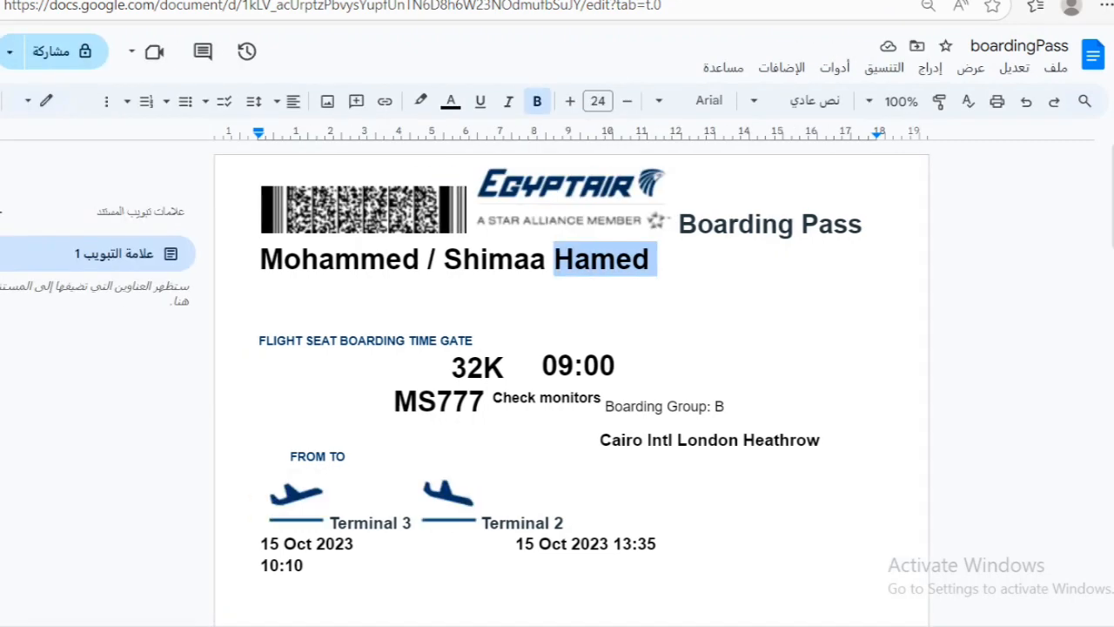
pyautogui.write('h')
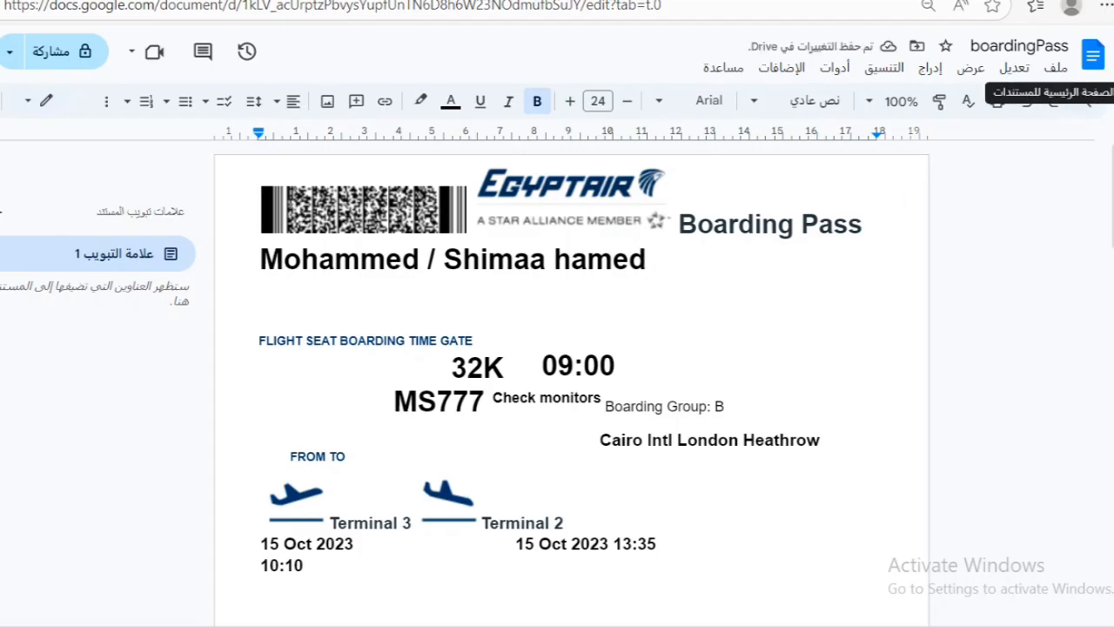
# Step: Download the edited boarding pass as a PDF document and open the downloaded file
pyautogui.click(1056, 67)
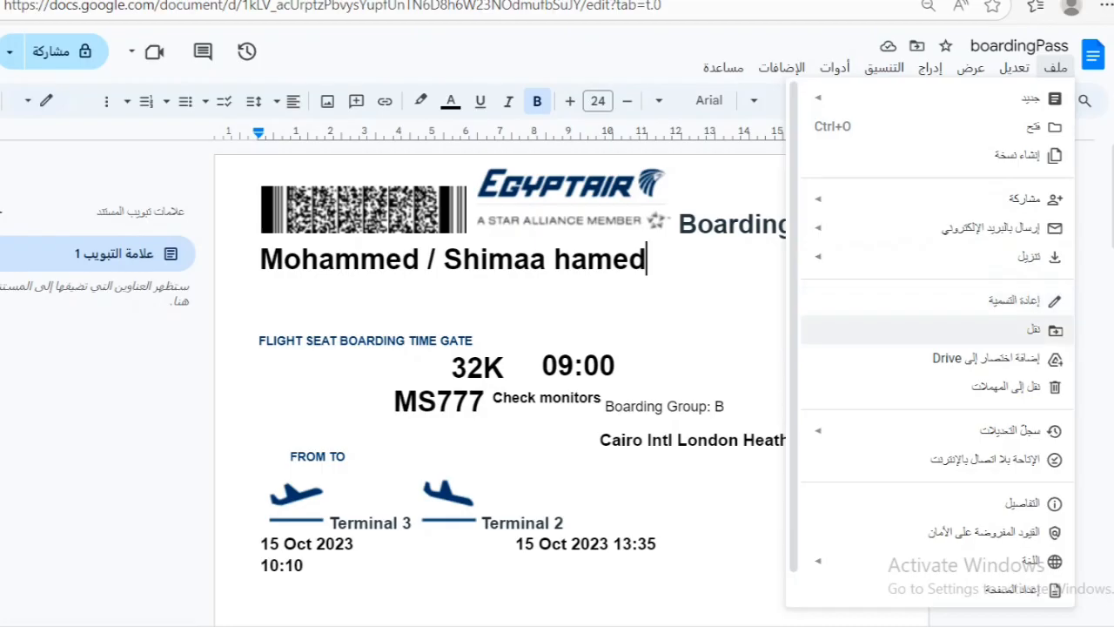
pyautogui.moveTo(1027, 257)
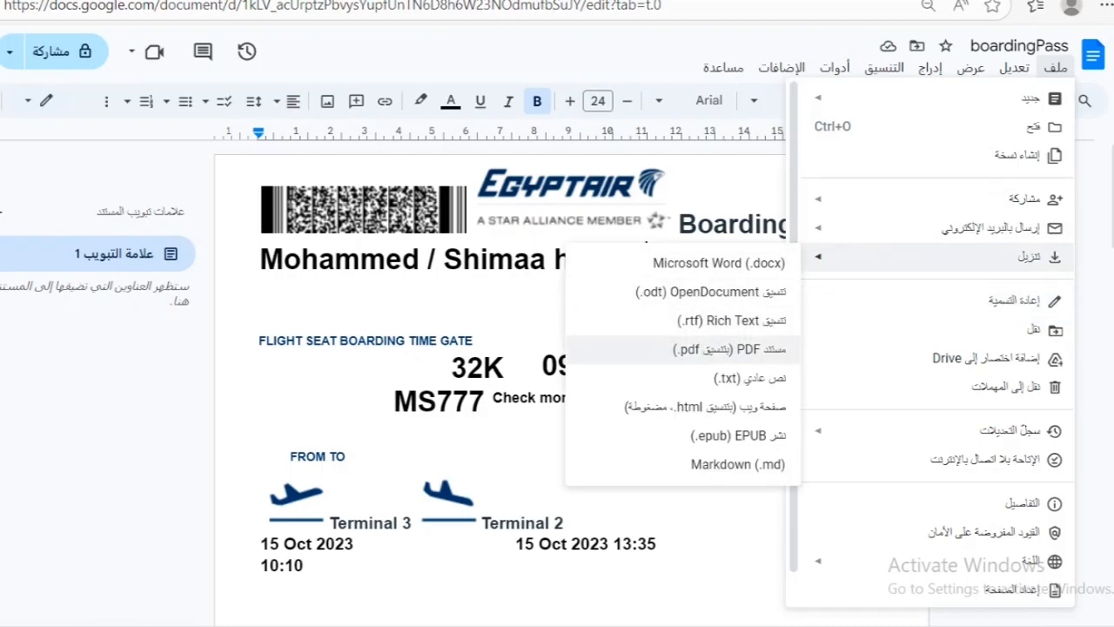
pyautogui.click(730, 349)
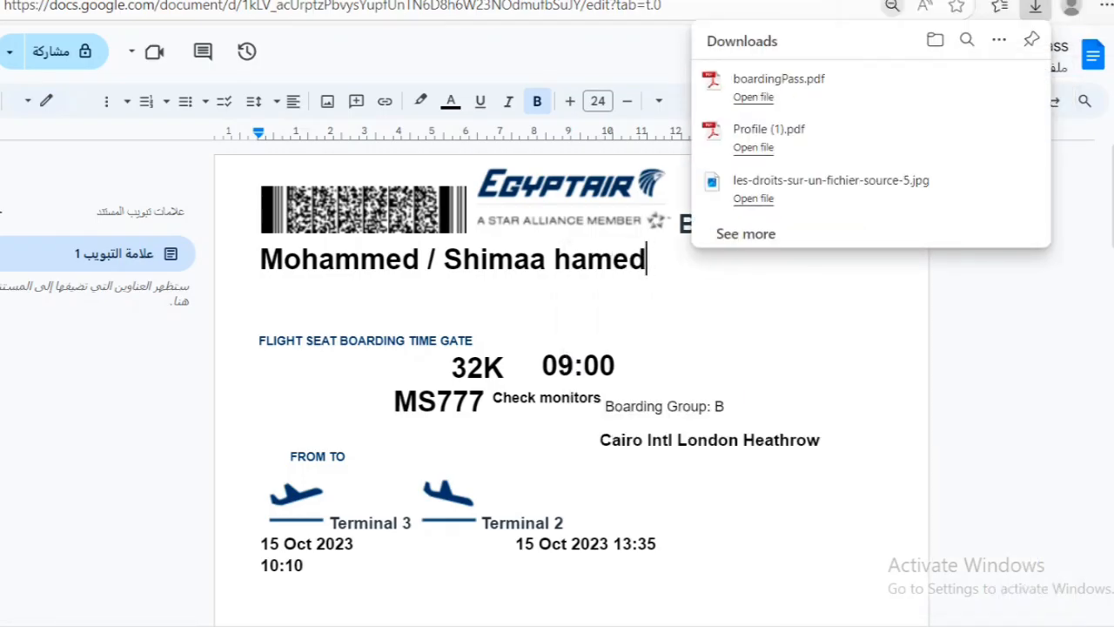
pyautogui.click(753, 97)
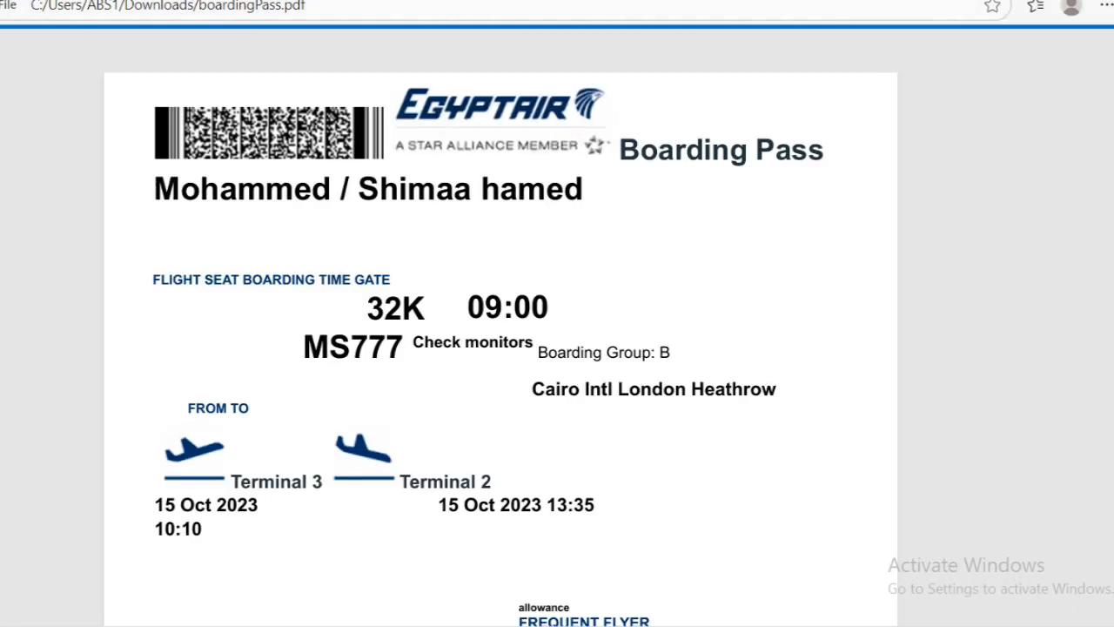
# Step: Switch to Chrome, go to ilovepdf.com and open its Compress PDF tool
pyautogui.hotkey('ctrl', 'shift', 'Tab')
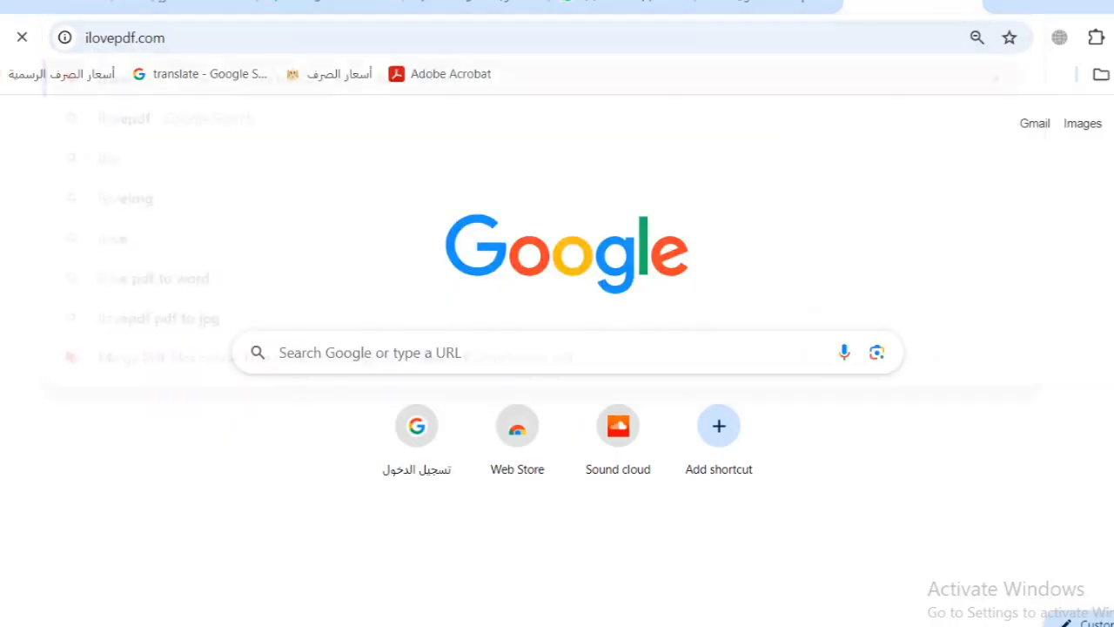
pyautogui.press('Return')
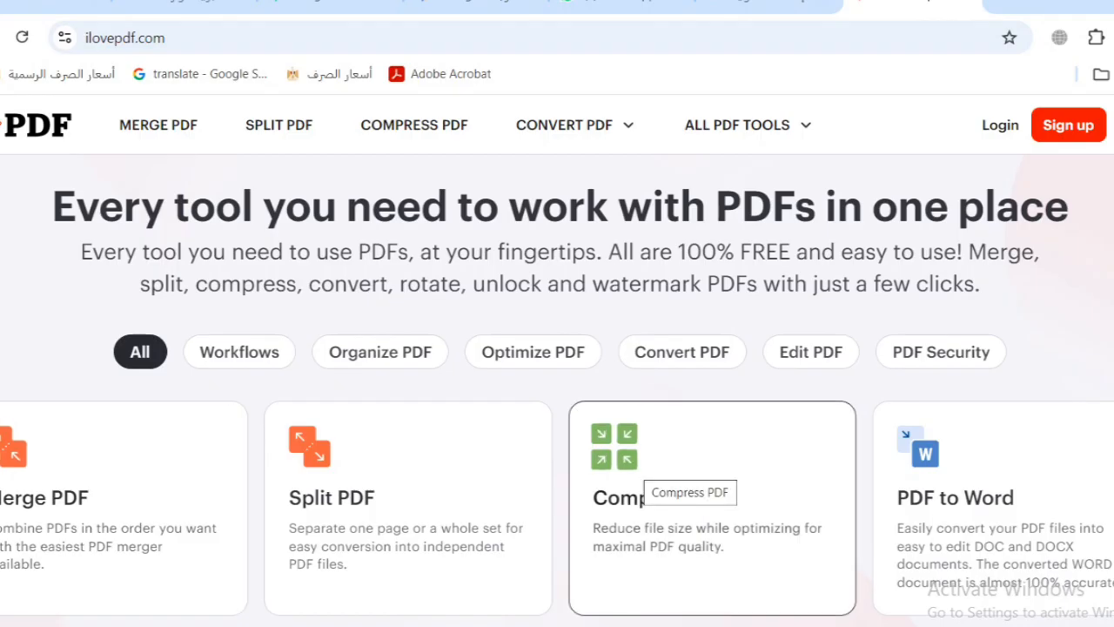
pyautogui.click(646, 477)
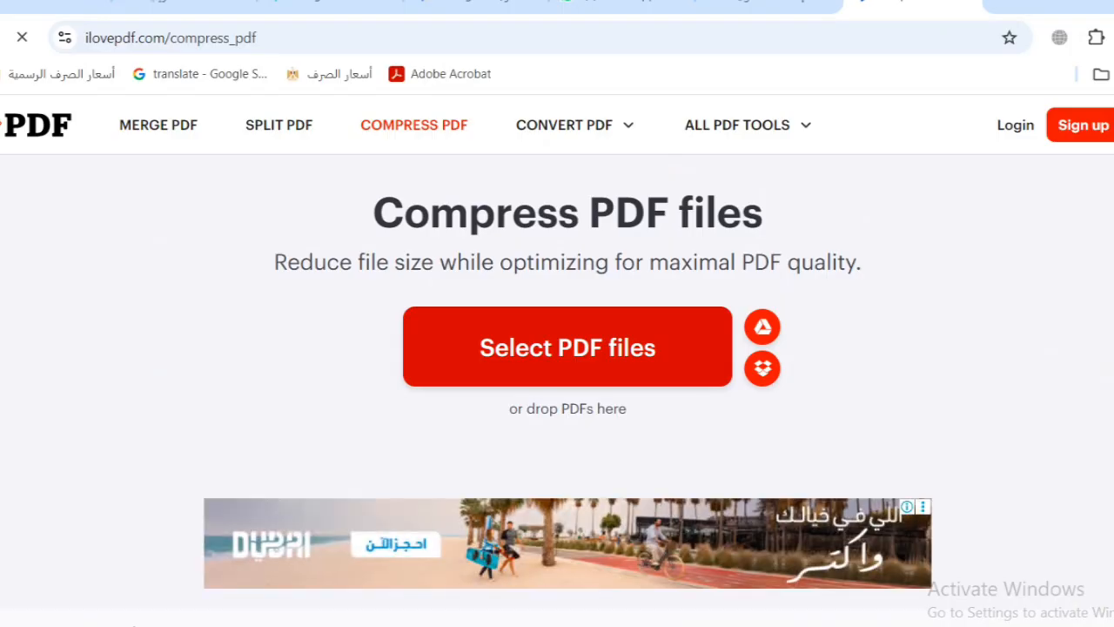
# Step: Load boardingPass.pdf from the Downloads folder and compress it with the recommended compression level
pyautogui.click(568, 346)
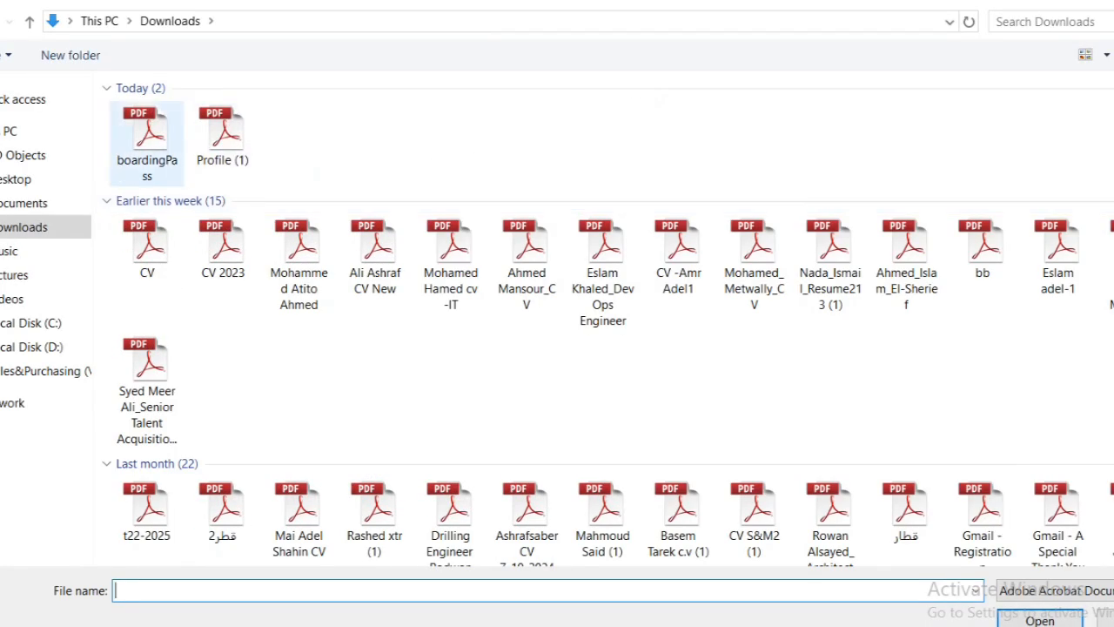
pyautogui.doubleClick(146, 138)
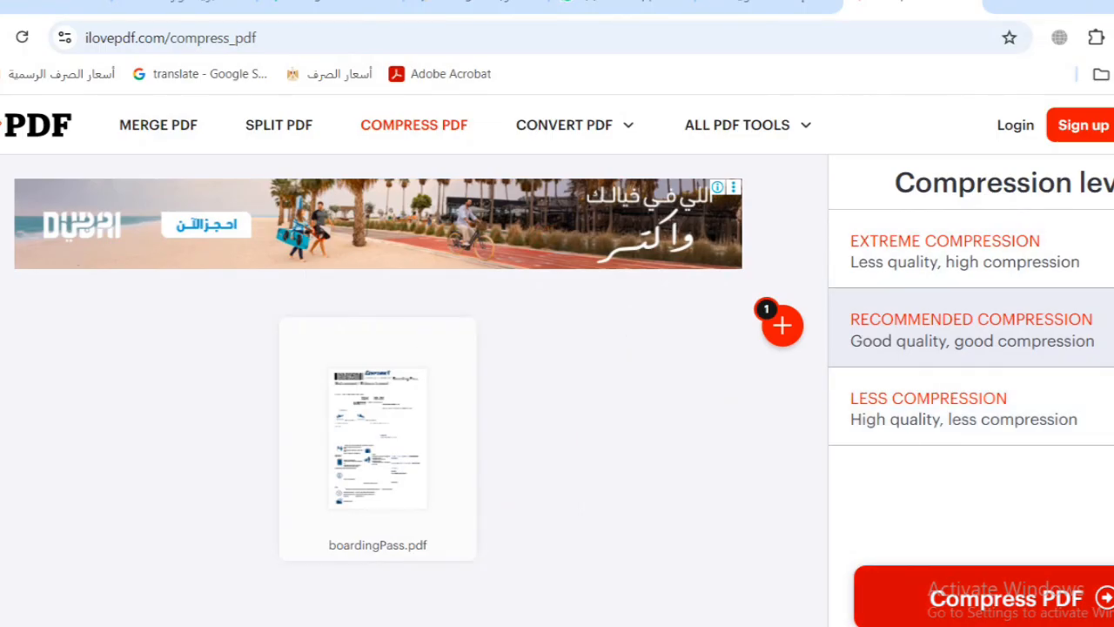
pyautogui.click(1062, 598)
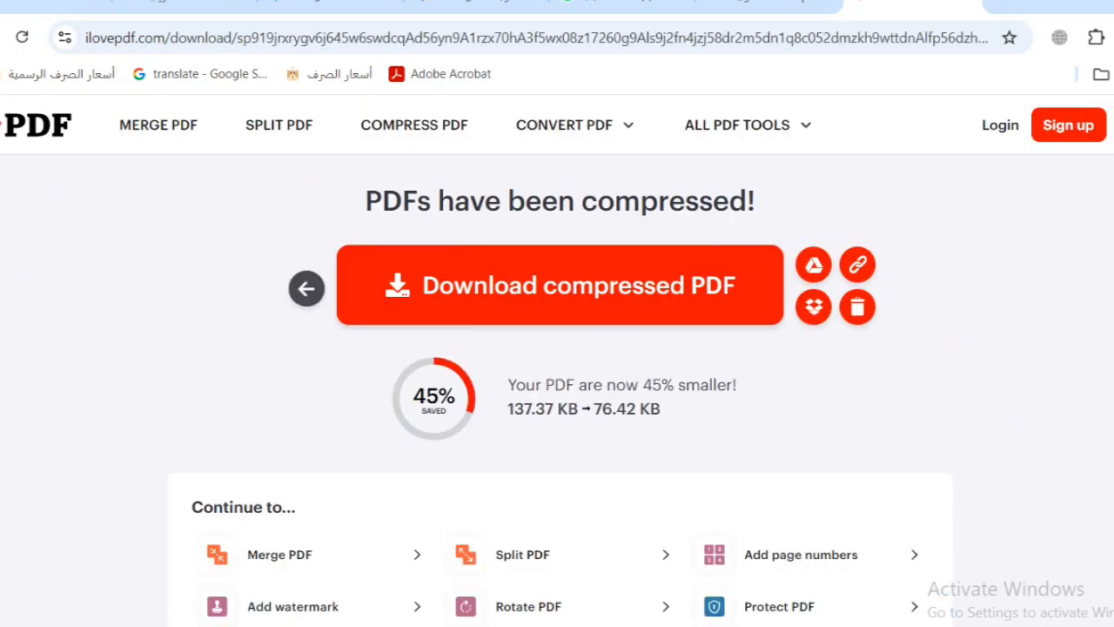
# Step: Check the before and after file sizes of the compression, and download the compressed PDF
pyautogui.moveTo(508, 409); pyautogui.dragTo(662, 409)
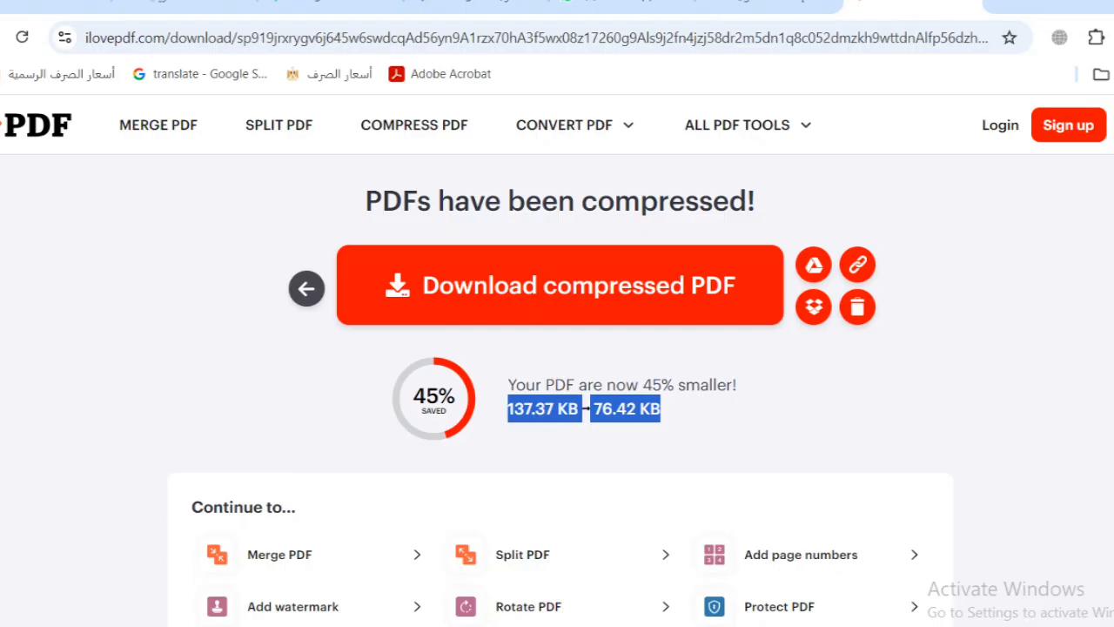
pyautogui.click(677, 416)
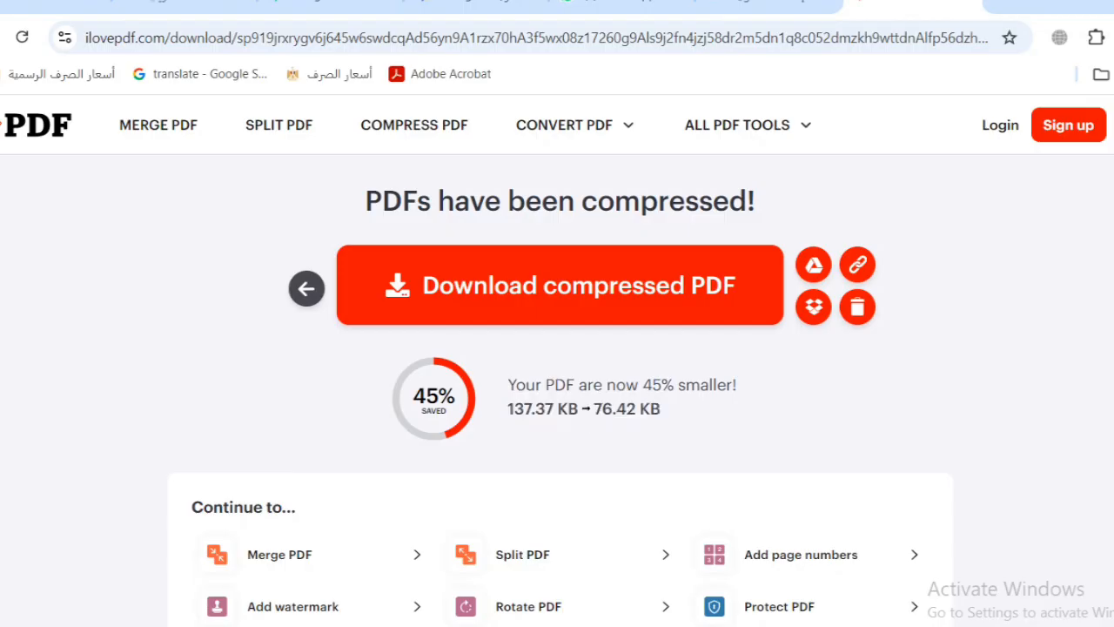
pyautogui.scroll(-2, 784, 440)
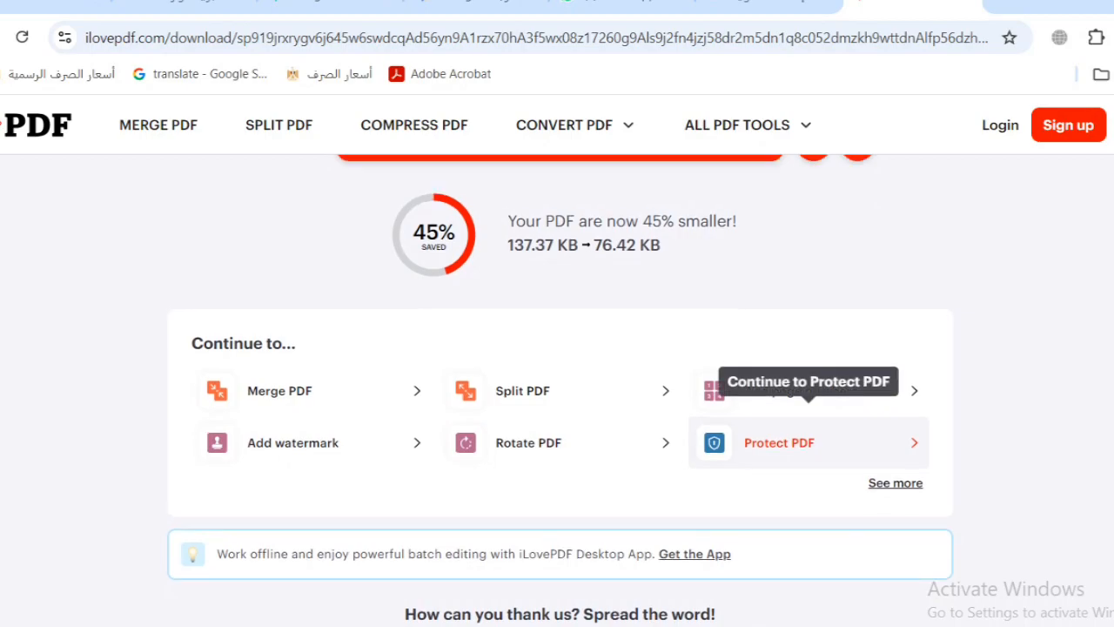
pyautogui.scroll(2, 783, 440)
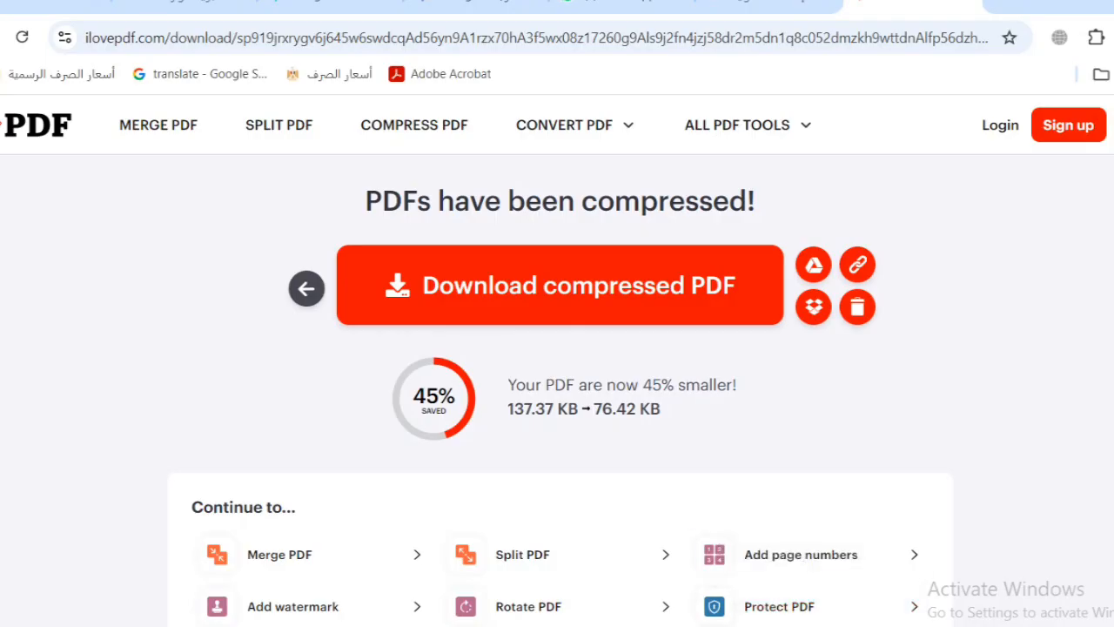
pyautogui.moveTo(508, 409); pyautogui.dragTo(662, 410)
pyautogui.moveTo(508, 384); pyautogui.dragTo(737, 385)
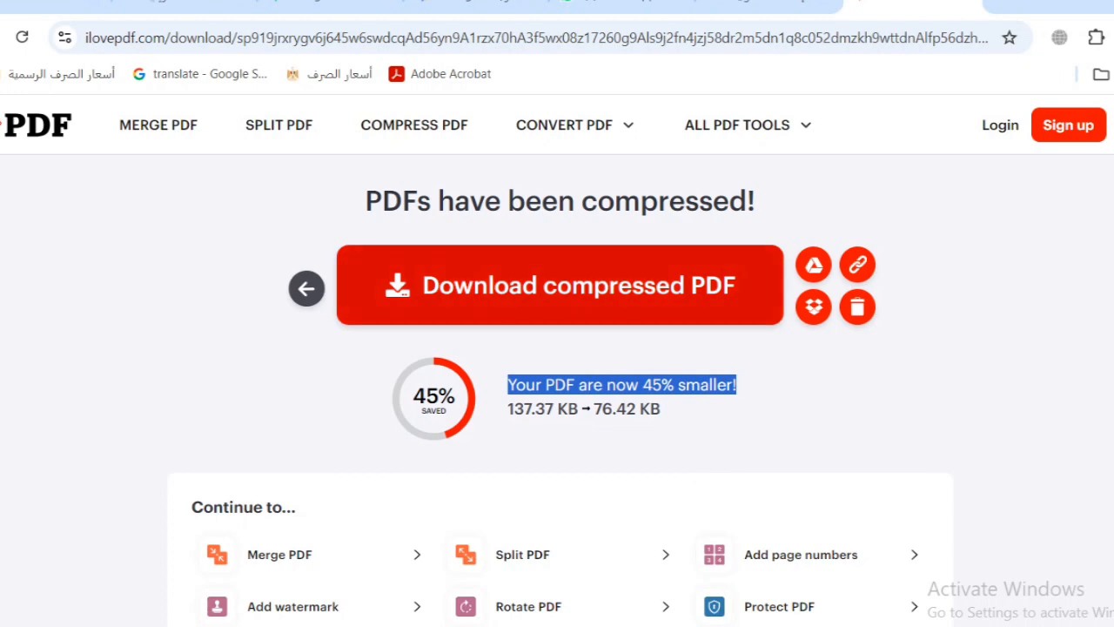
pyautogui.click(1112, 37)
pyautogui.click(962, 85)
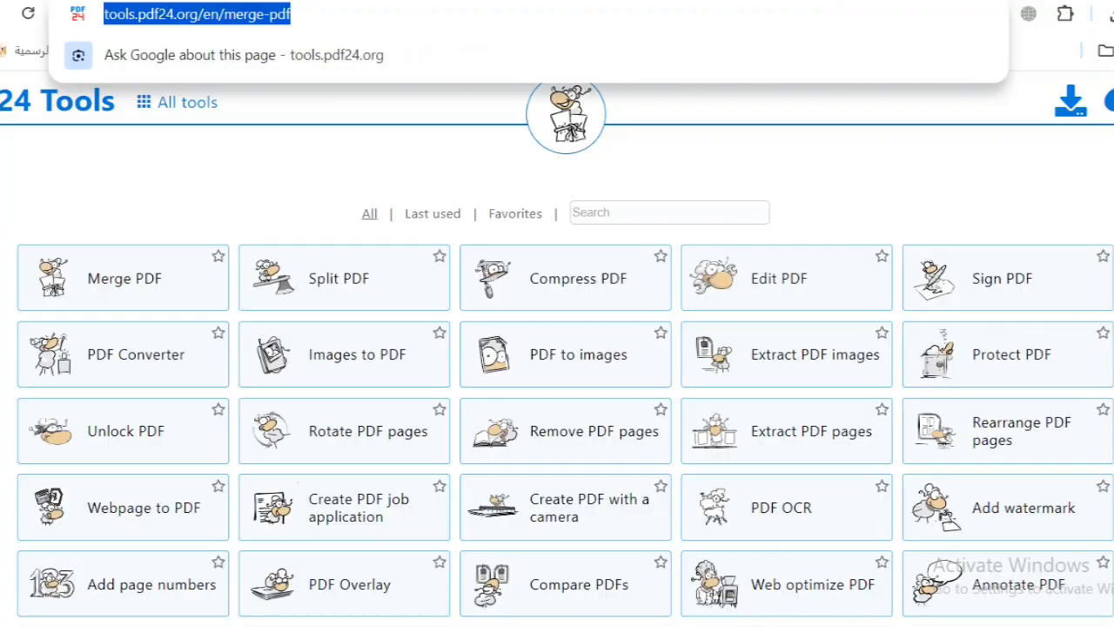
# Step: Search the web for tools.pdf24 and open the PDF24 Tools website from the results
pyautogui.write('to')
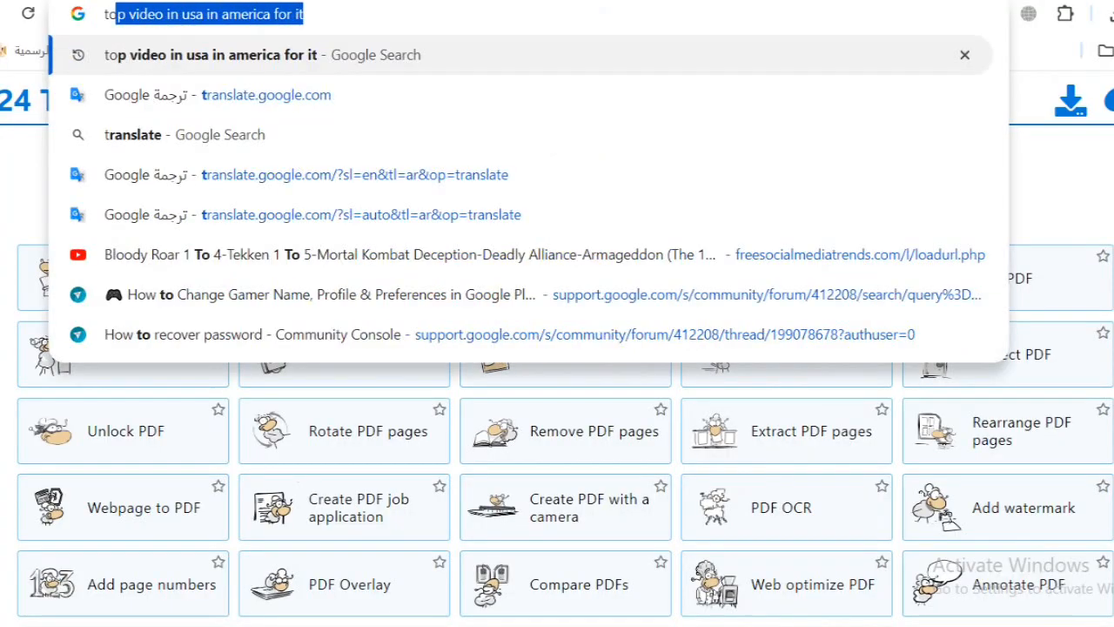
pyautogui.write('ols')
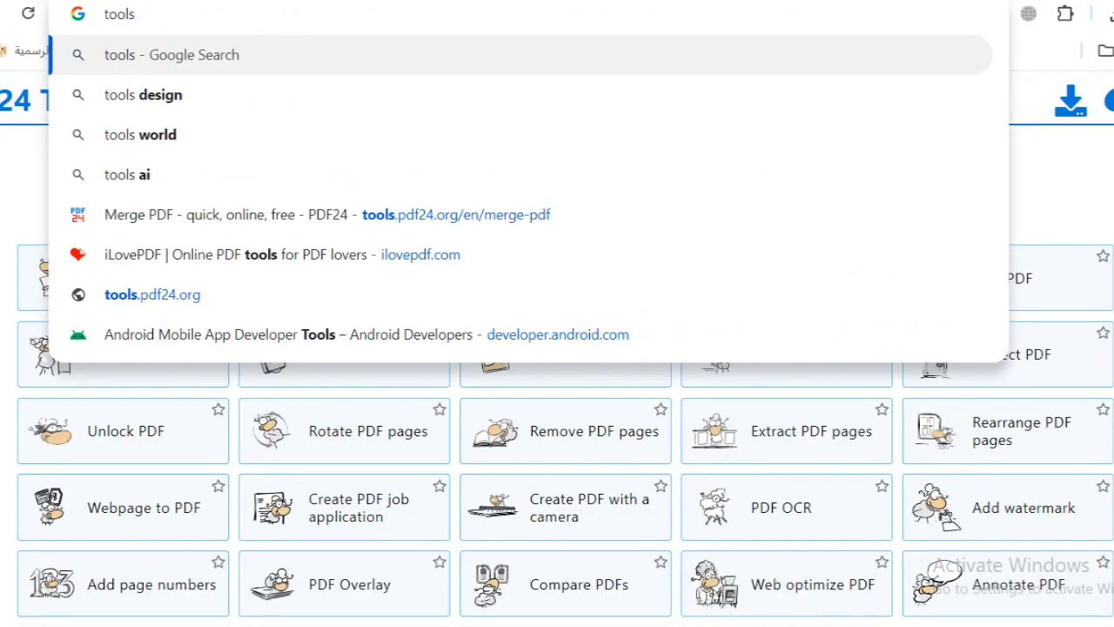
pyautogui.write('.p')
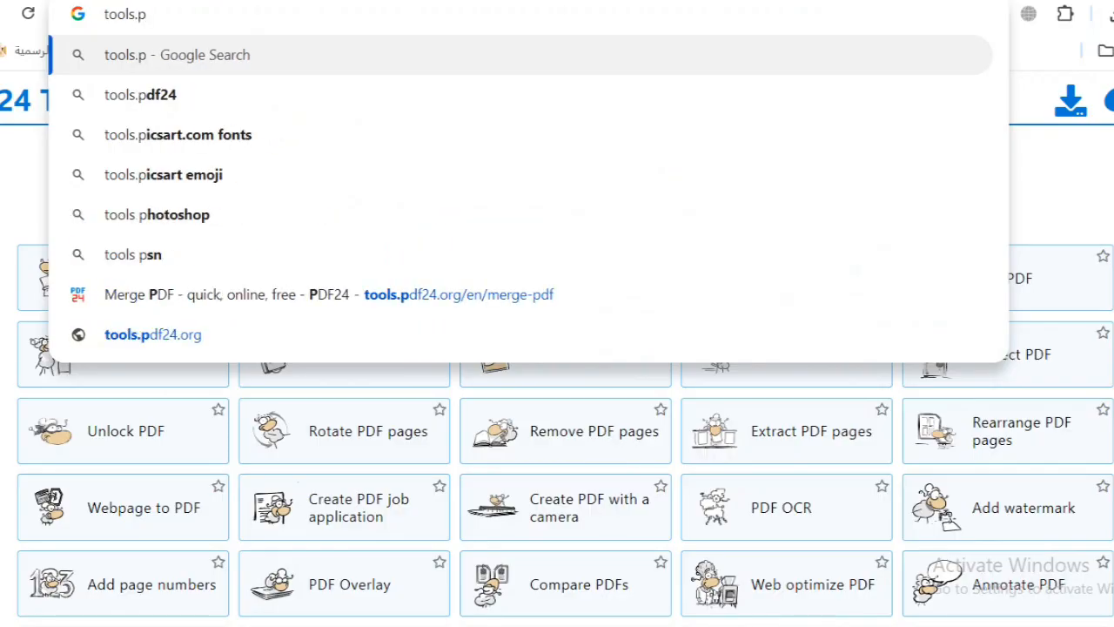
pyautogui.press('Down')
pyautogui.press('Return')
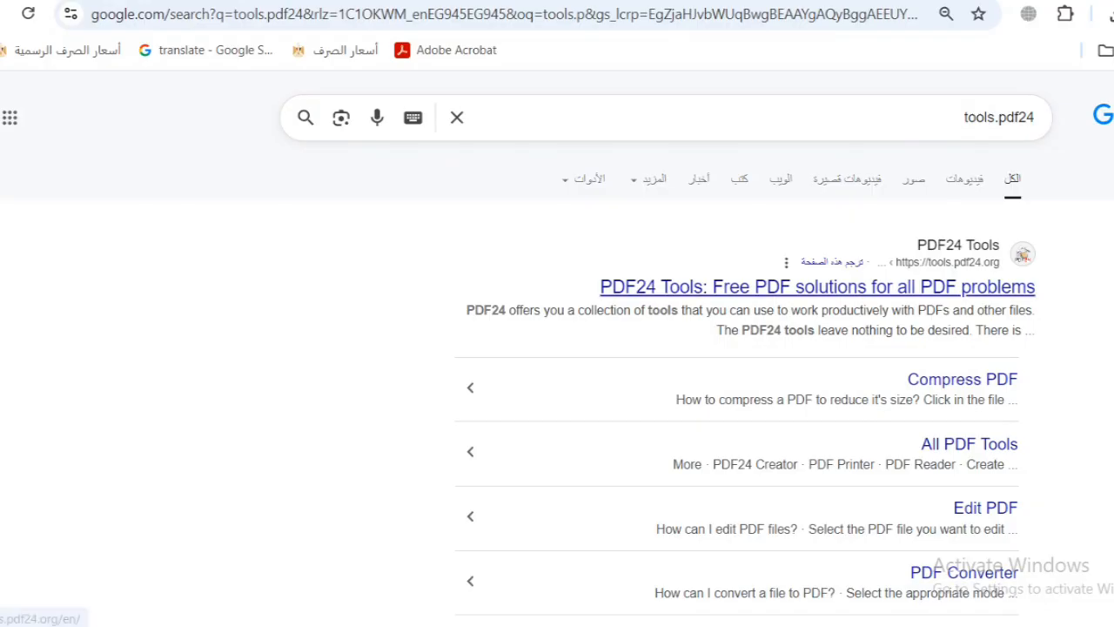
pyautogui.click(818, 287)
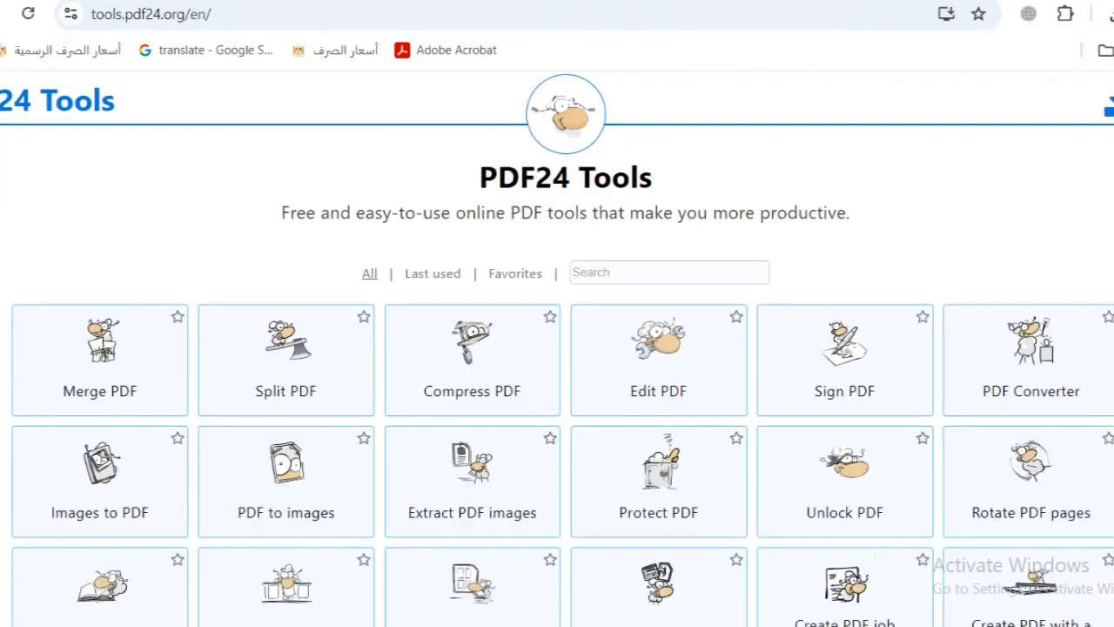
# Step: Browse the available PDF24 tools and open the Merge PDF tool
pyautogui.scroll(-4, 557, 349)
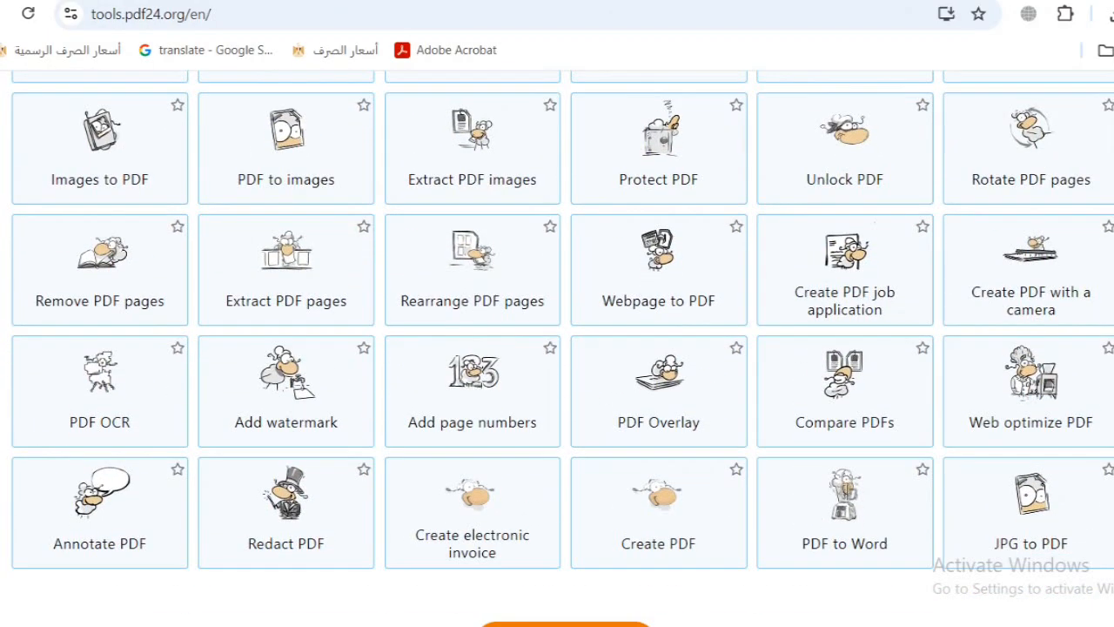
pyautogui.scroll(-1, 558, 348)
pyautogui.scroll(5, 557, 348)
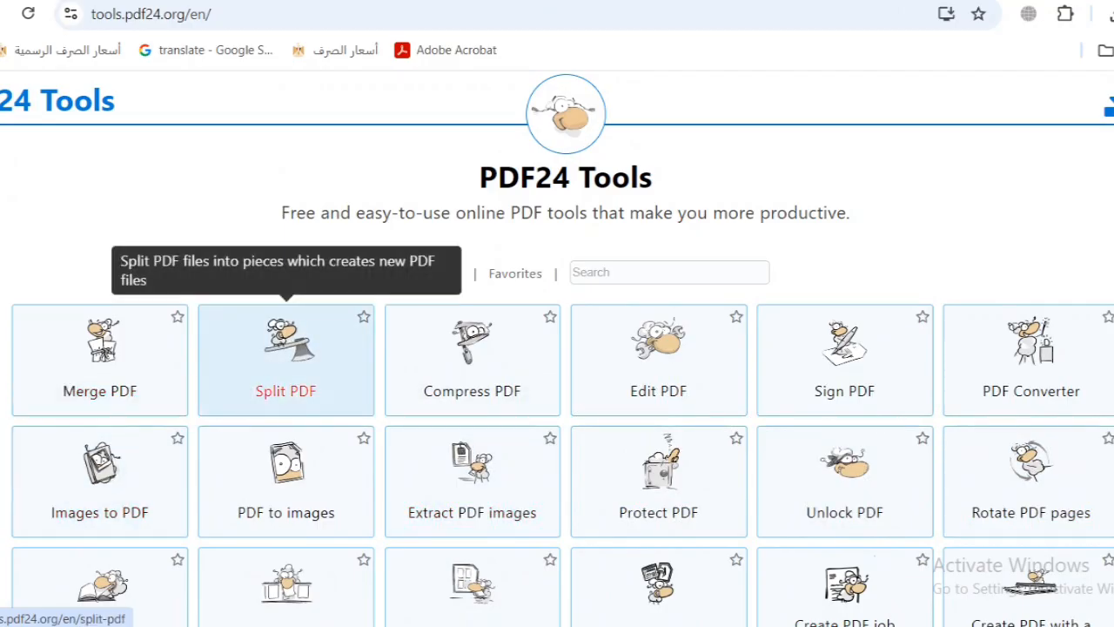
pyautogui.click(99, 357)
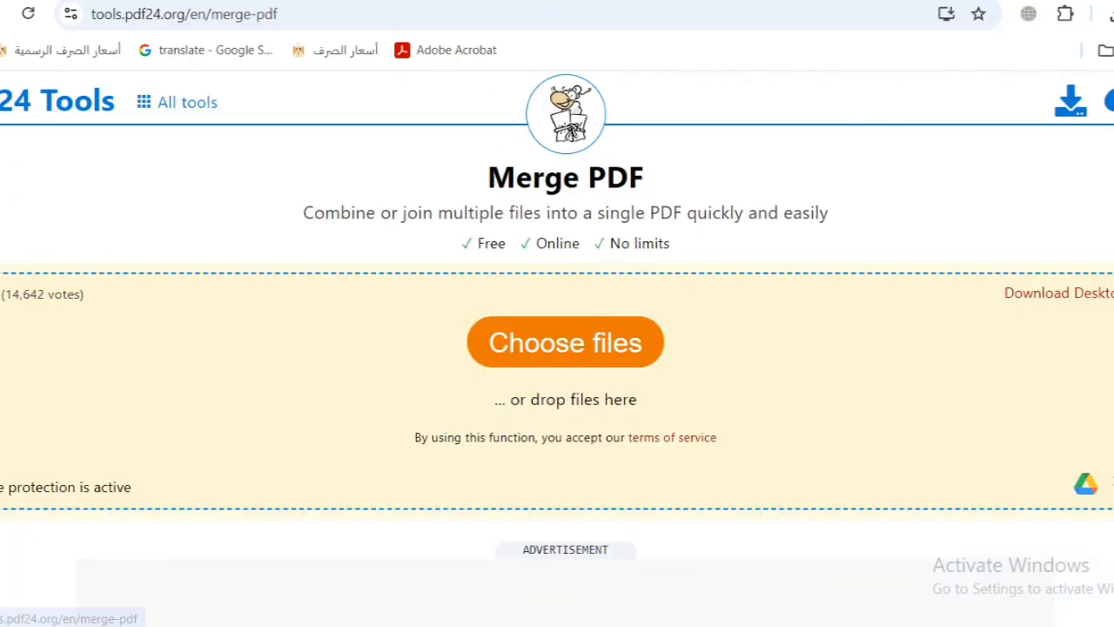
# Step: Add boardingPass and Profile (1) from the Downloads folder as the files for merging
pyautogui.click(565, 342)
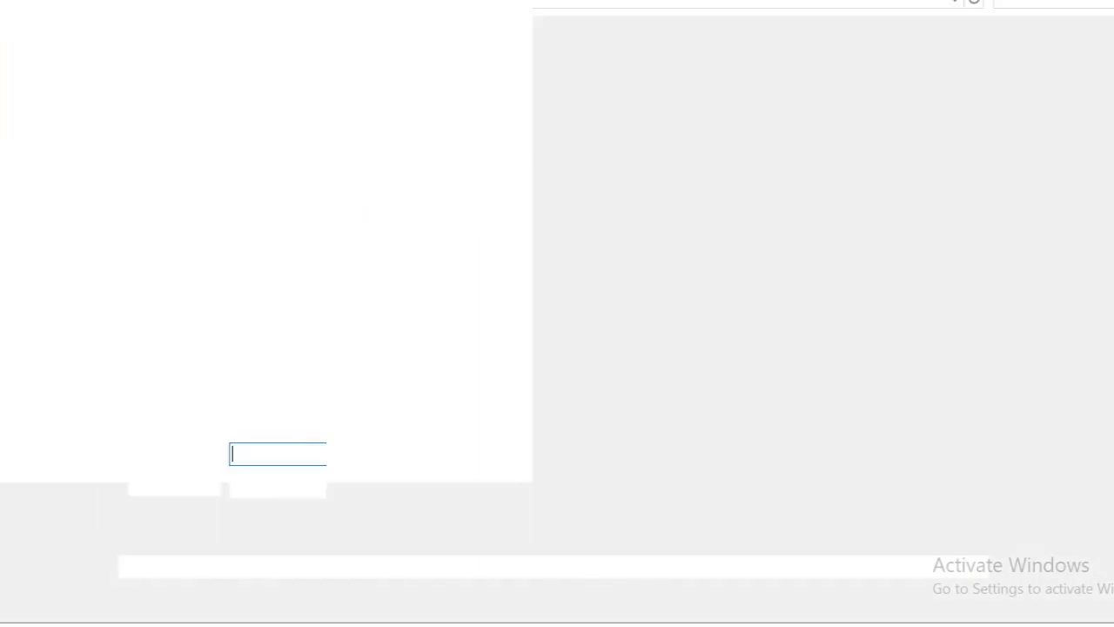
pyautogui.click(228, 122)
pyautogui.keyDown('ctrl'); pyautogui.click(304, 114); pyautogui.keyUp('ctrl')
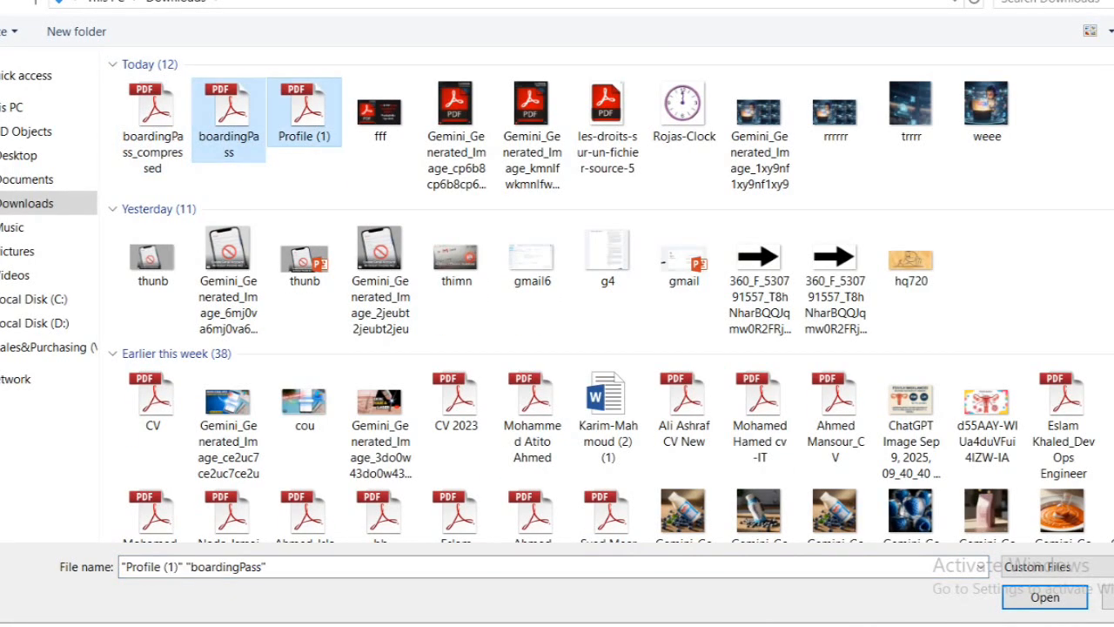
pyautogui.press('Return')
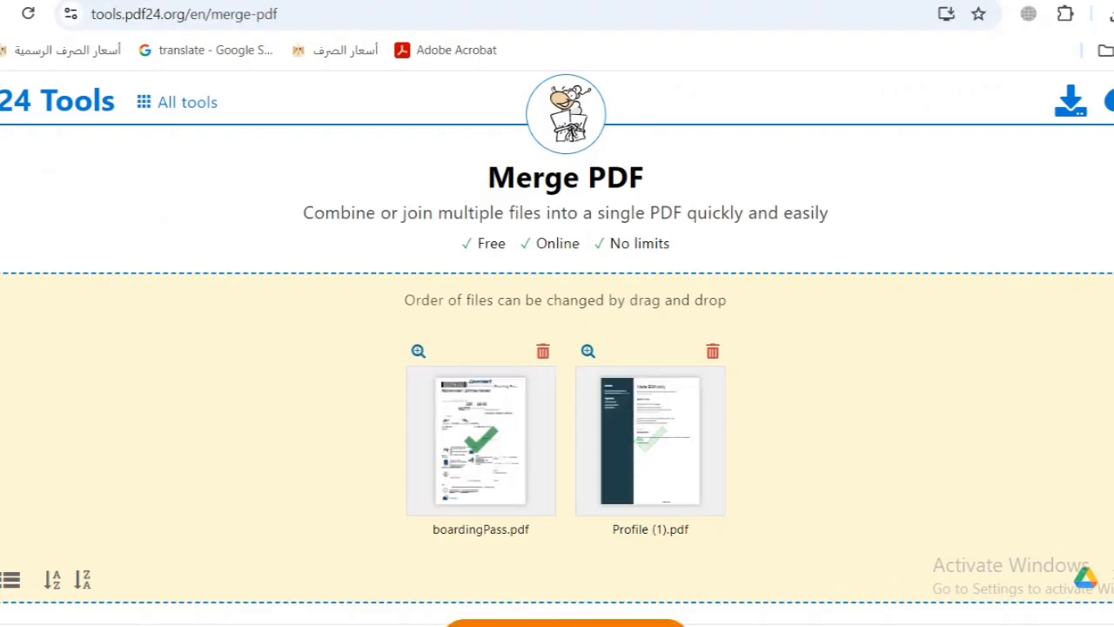
# Step: Try page mode to view the individual pages of both files, and switch back to merging whole files
pyautogui.scroll(-2, 565, 435)
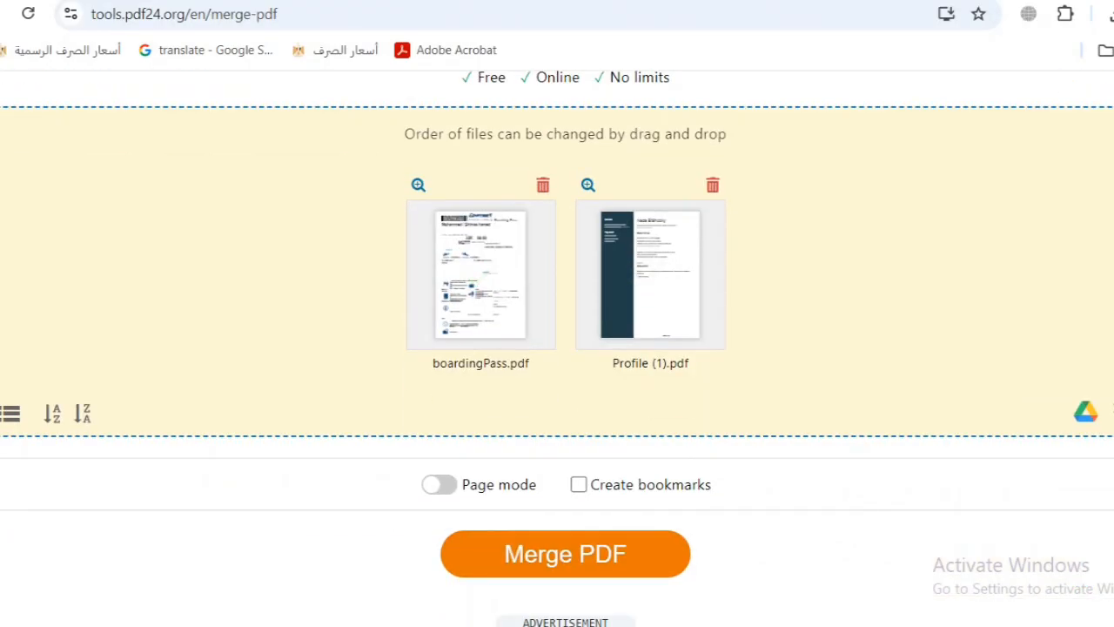
pyautogui.click(440, 485)
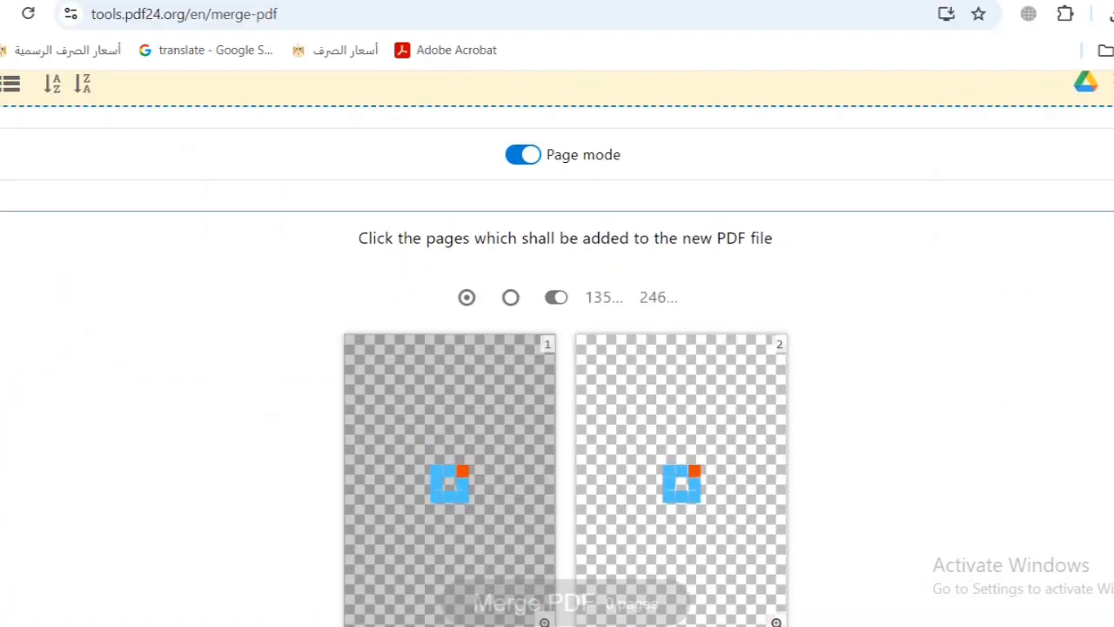
pyautogui.scroll(-8, 627, 283)
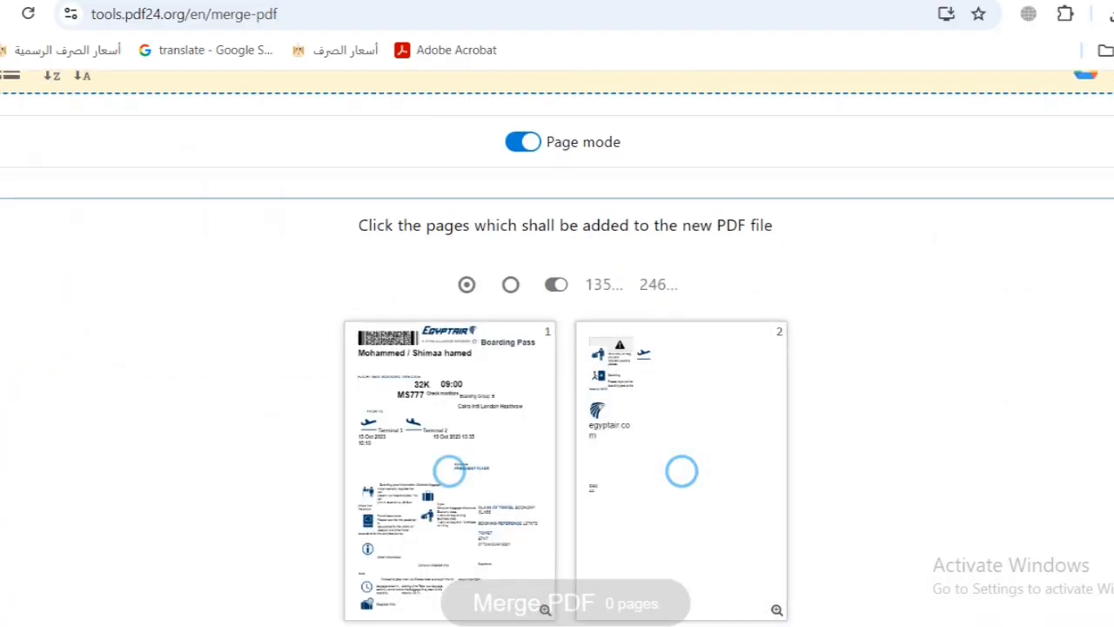
pyautogui.scroll(2, 627, 283)
pyautogui.scroll(8, 565, 390)
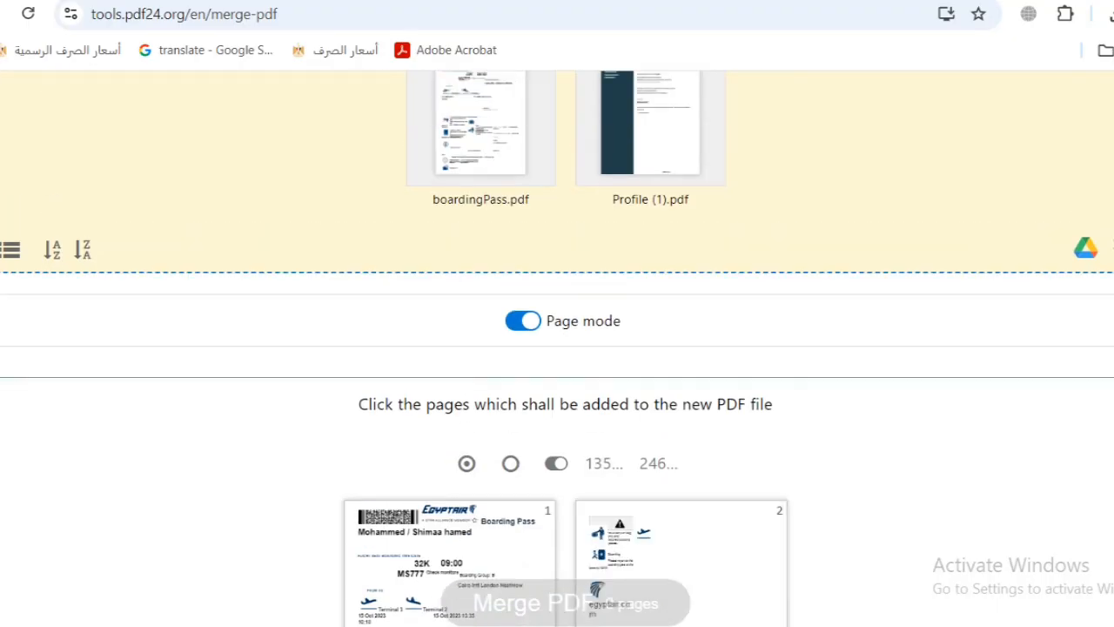
pyautogui.click(524, 320)
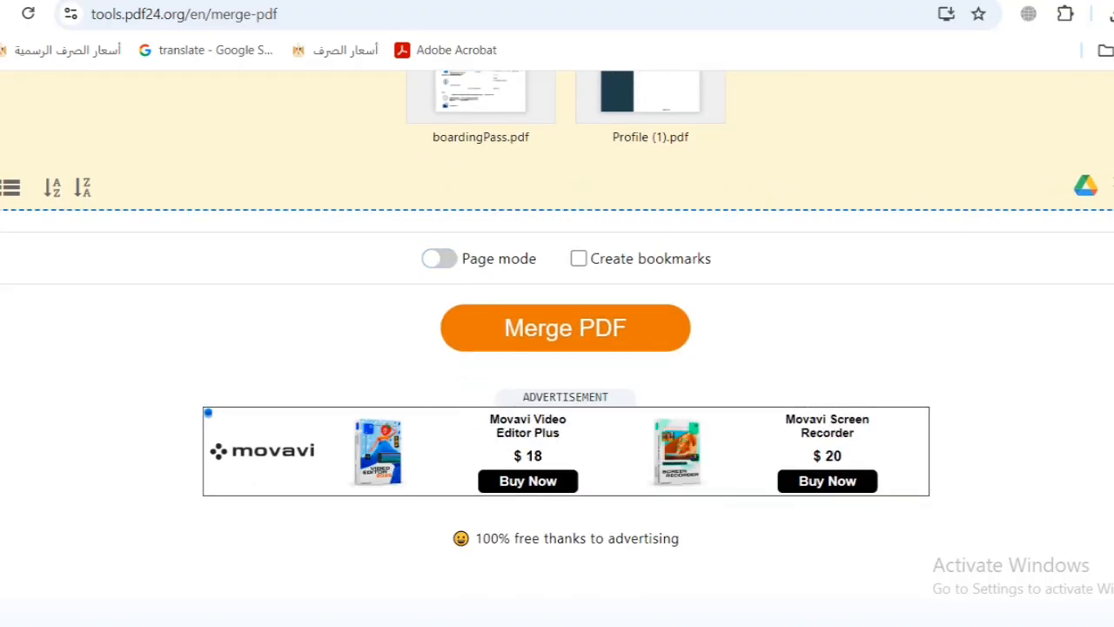
# Step: Merge boardingPass and Profile (1) into a single PDF and download the merged file
pyautogui.scroll(3, 523, 321)
pyautogui.scroll(-4, 557, 349)
pyautogui.click(565, 328)
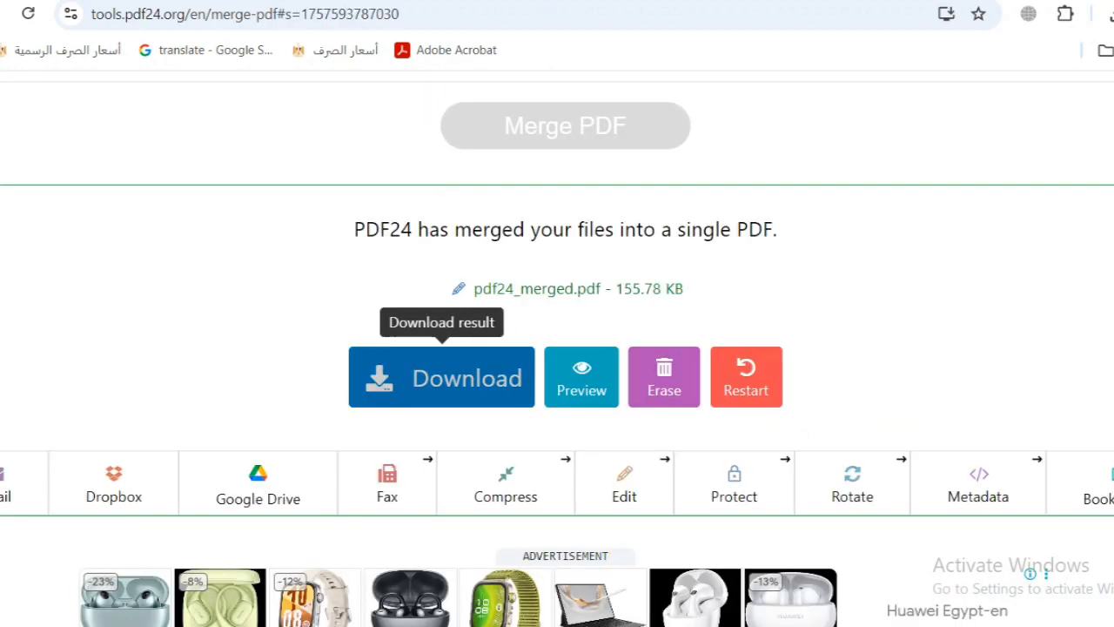
pyautogui.click(442, 378)
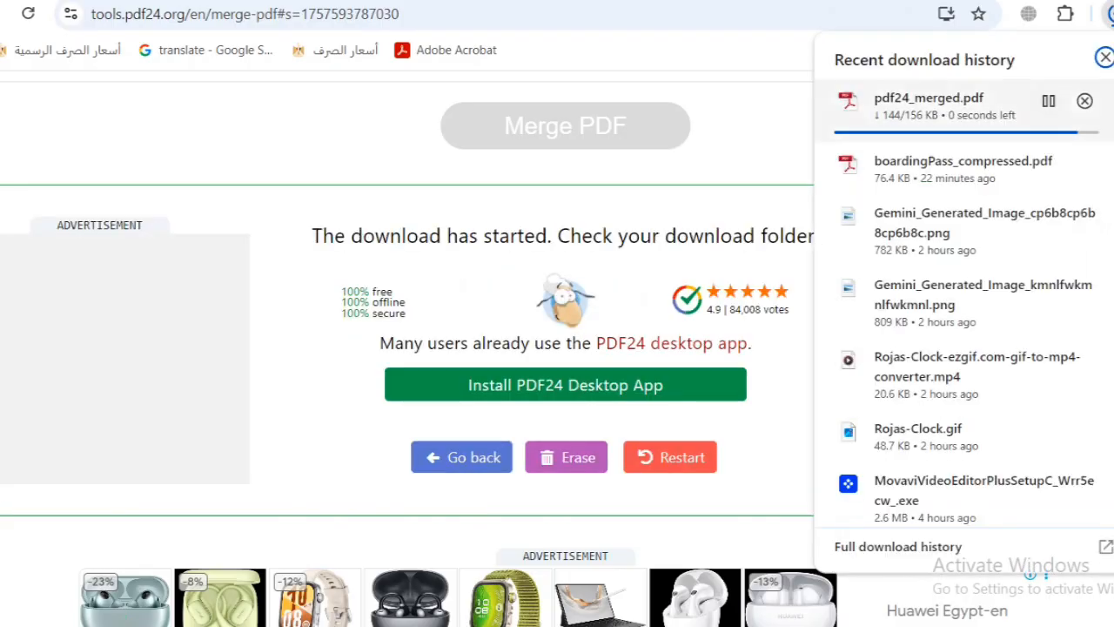
# Step: Open the downloaded pdf24_merged.pdf and look through its pages to check the merge
pyautogui.click(930, 104)
pyautogui.scroll(-10, 557, 340)
pyautogui.scroll(-15, 557, 340)
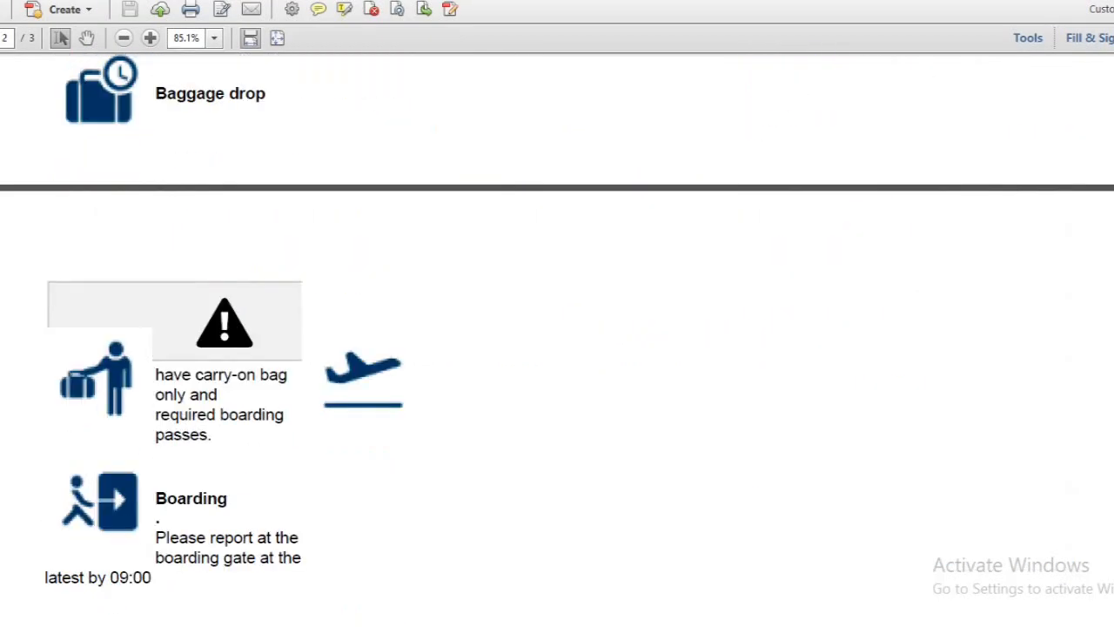
pyautogui.scroll(-10, 557, 340)
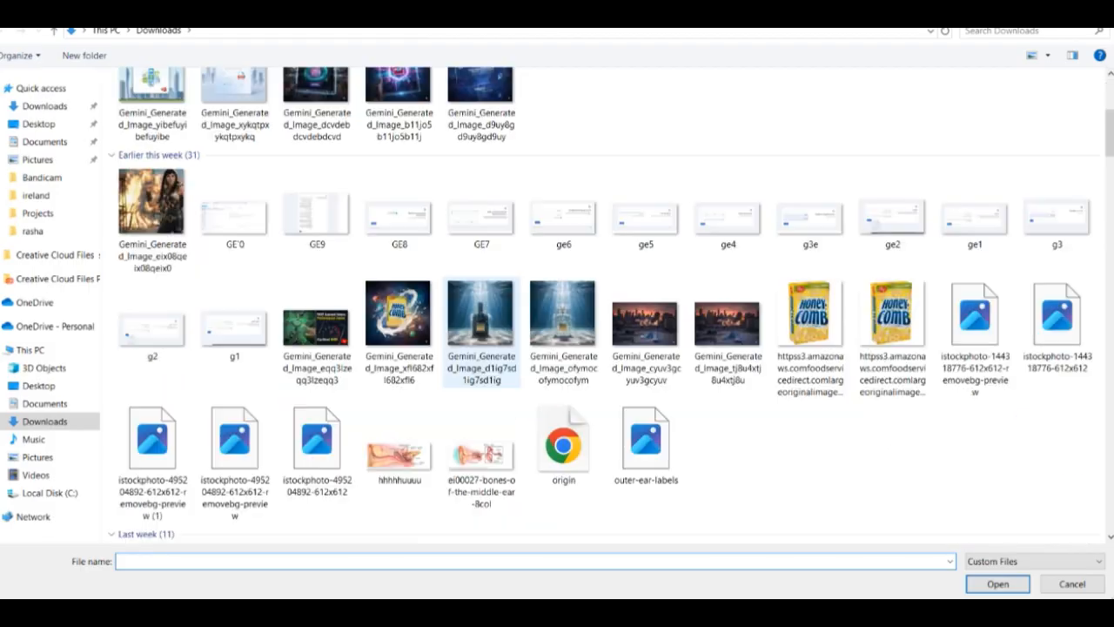
# Step: Browse the Downloads folder for a PDF and load the Appendix D - PwC Preferred Agreement Template into Smallpdf's Split tool
pyautogui.scroll(-10, 609, 305)
pyautogui.scroll(-5, 399, 361)
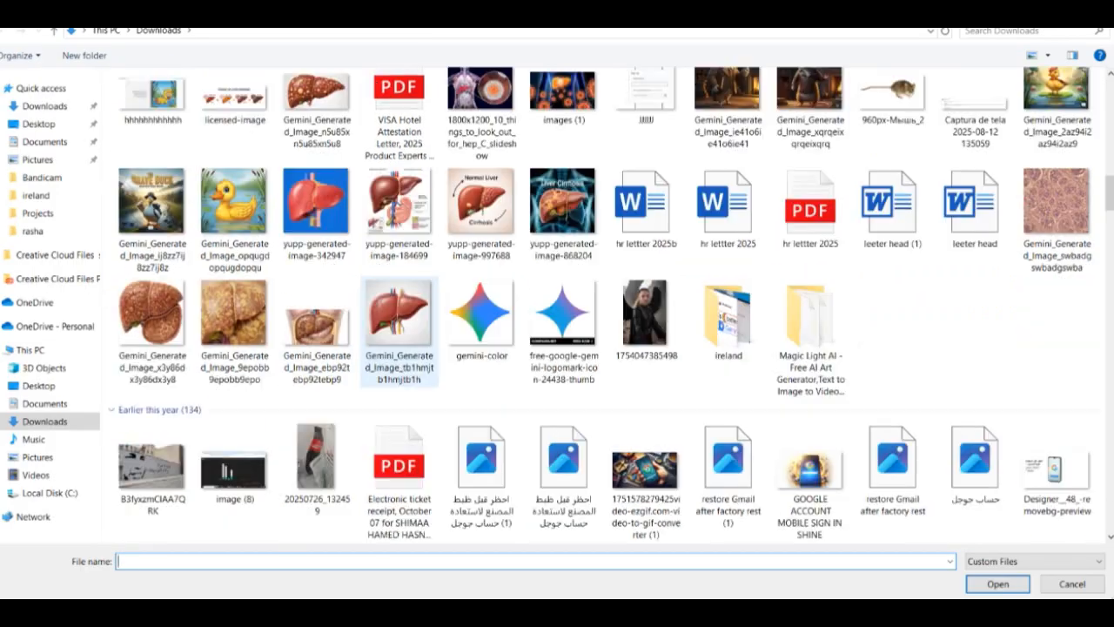
pyautogui.scroll(-5, 609, 305)
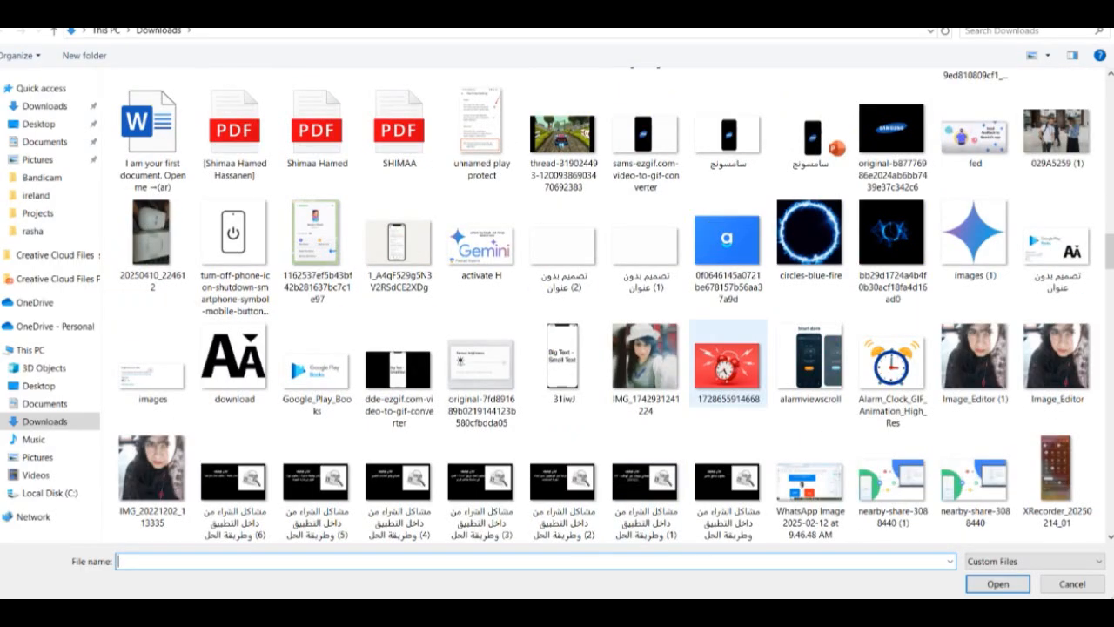
pyautogui.scroll(-15, 482, 374)
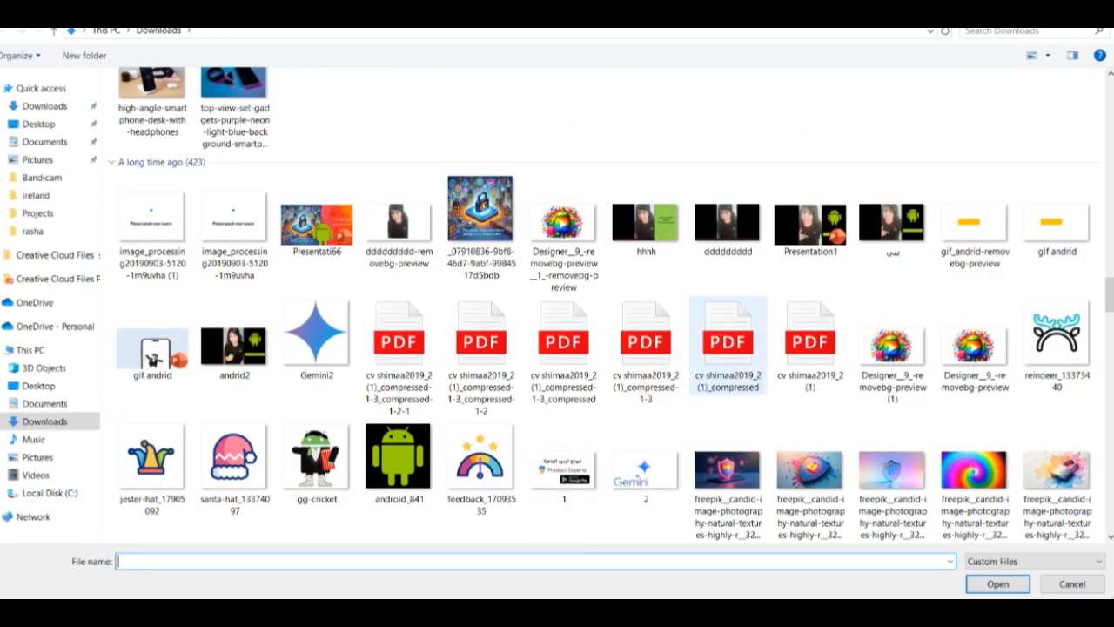
pyautogui.scroll(-3, 728, 365)
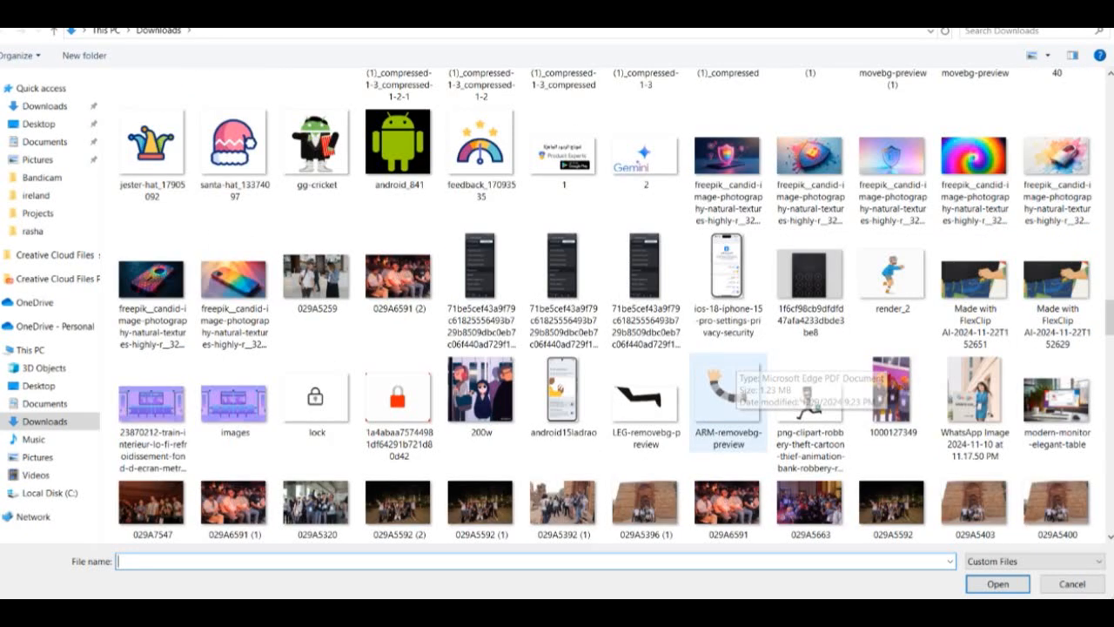
pyautogui.scroll(3, 728, 401)
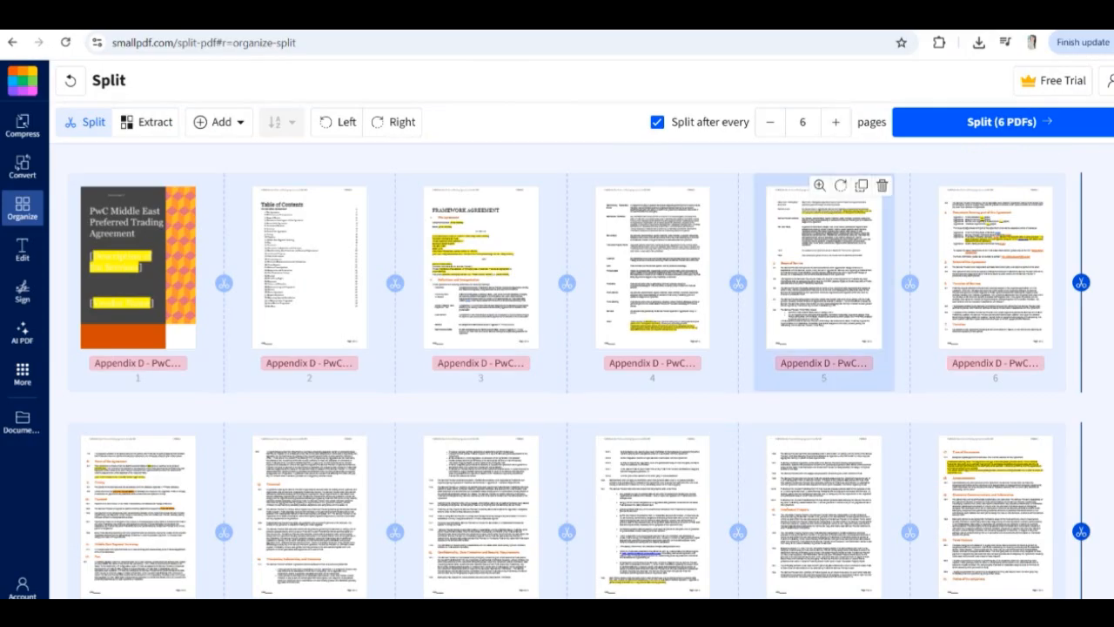
# Step: Split the agreement PDF after every 6 pages, and open the export options for the resulting files
pyautogui.scroll(-10, 580, 370)
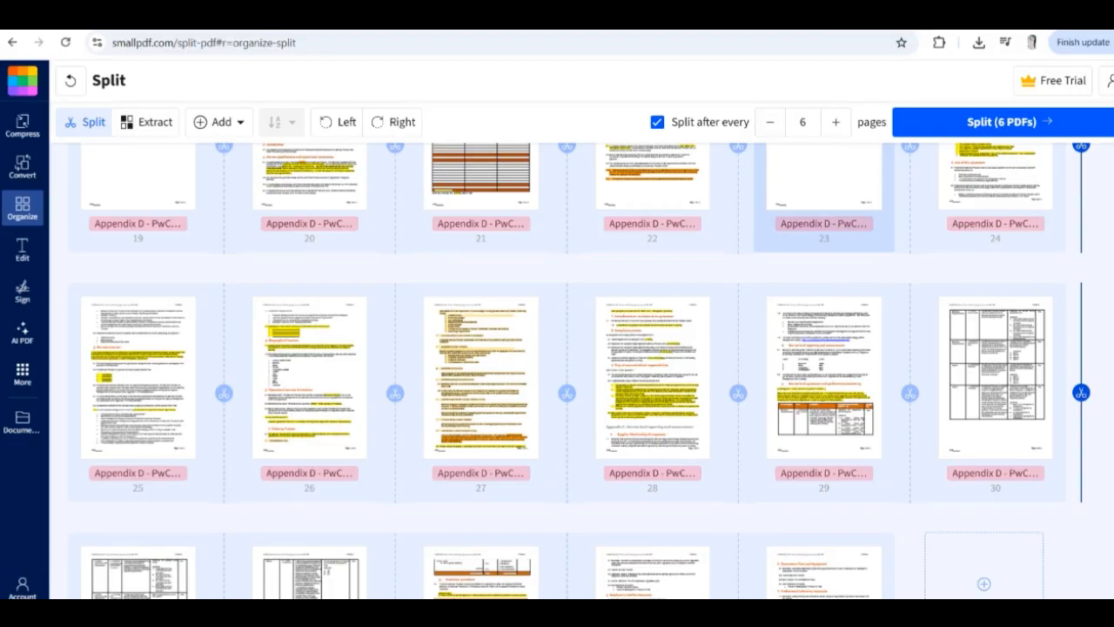
pyautogui.scroll(-2, 581, 370)
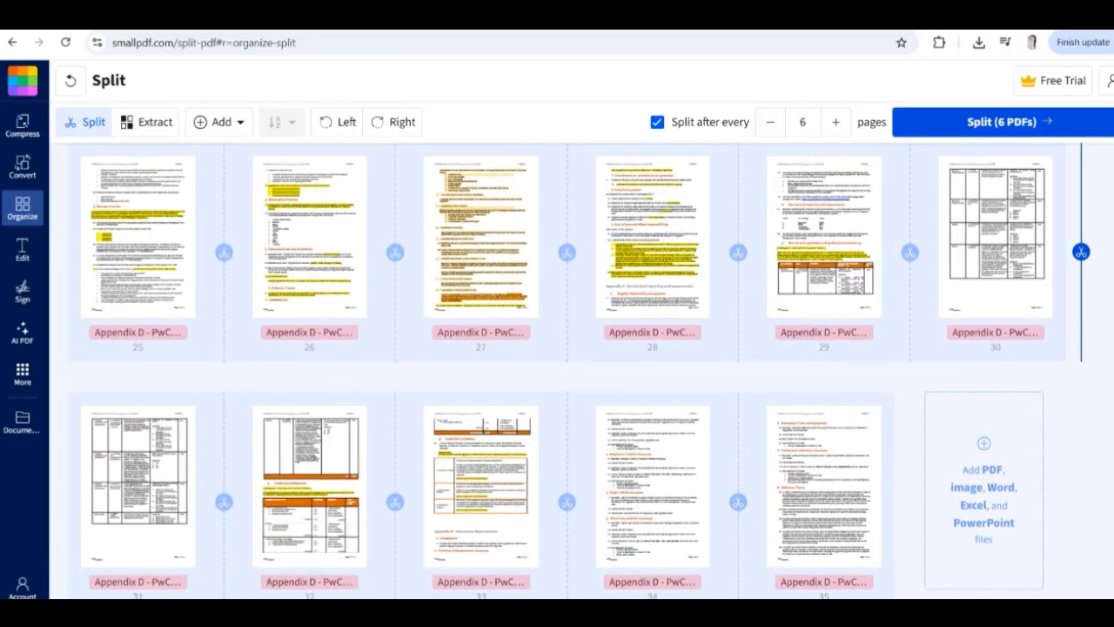
pyautogui.click(1003, 122)
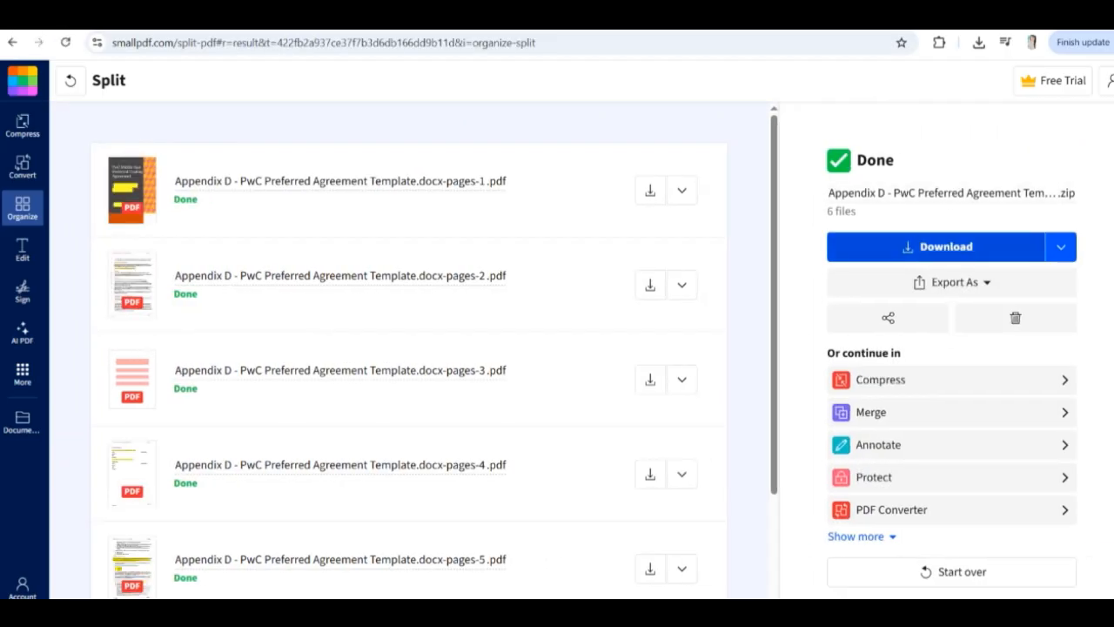
pyautogui.scroll(-3, 410, 348)
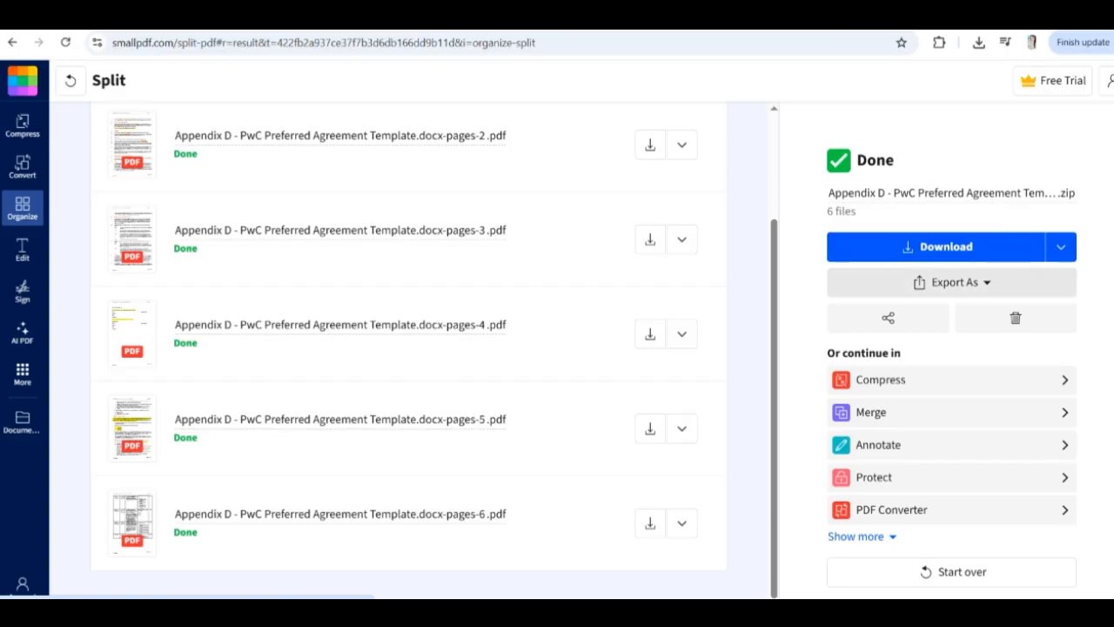
pyautogui.click(950, 282)
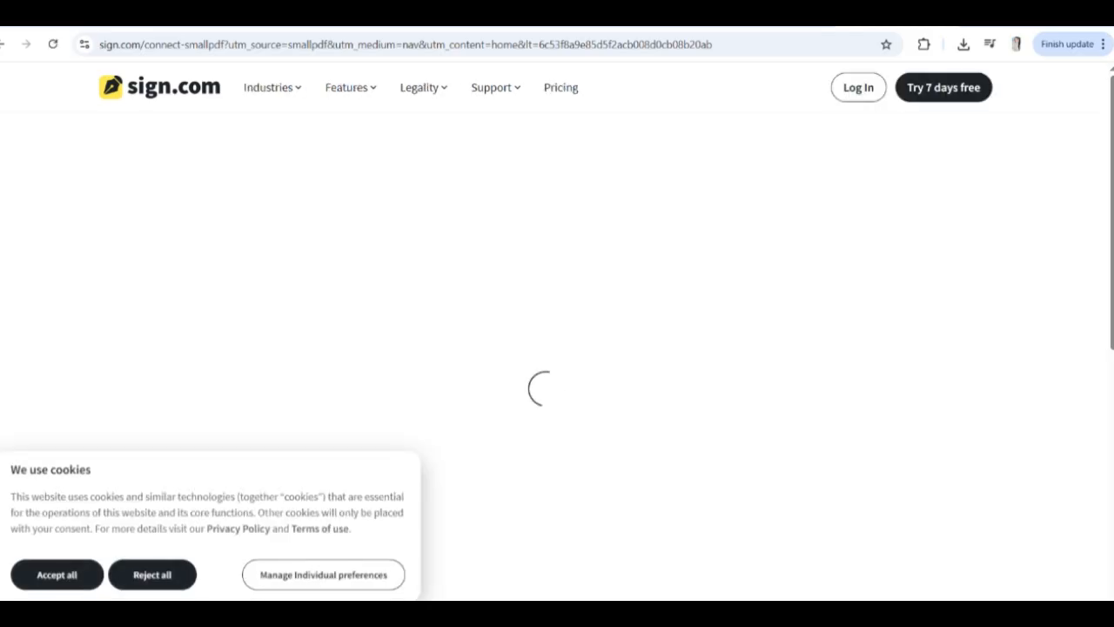
# Step: Accept all cookies on sign.com and upload g1 from the Downloads folder as the document for signing
pyautogui.click(57, 575)
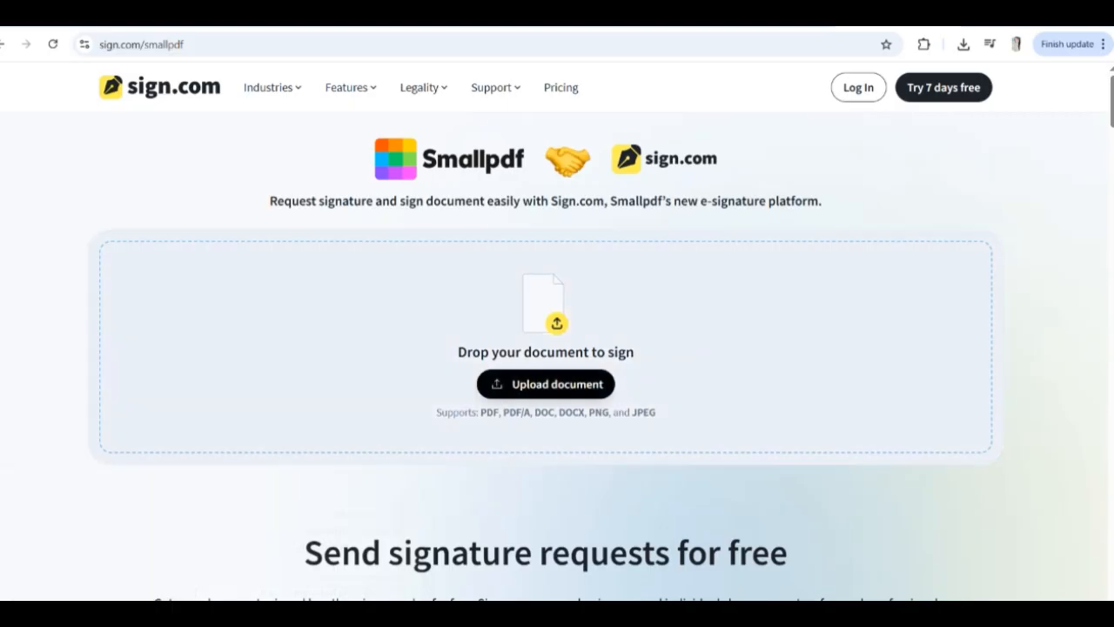
pyautogui.click(545, 384)
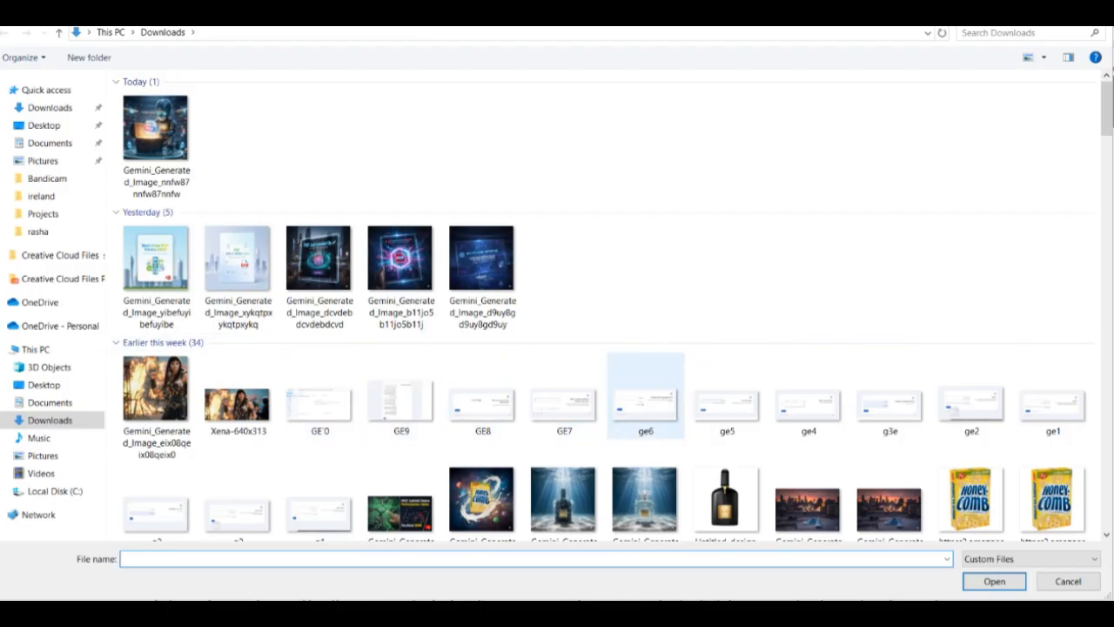
pyautogui.scroll(-2, 645, 397)
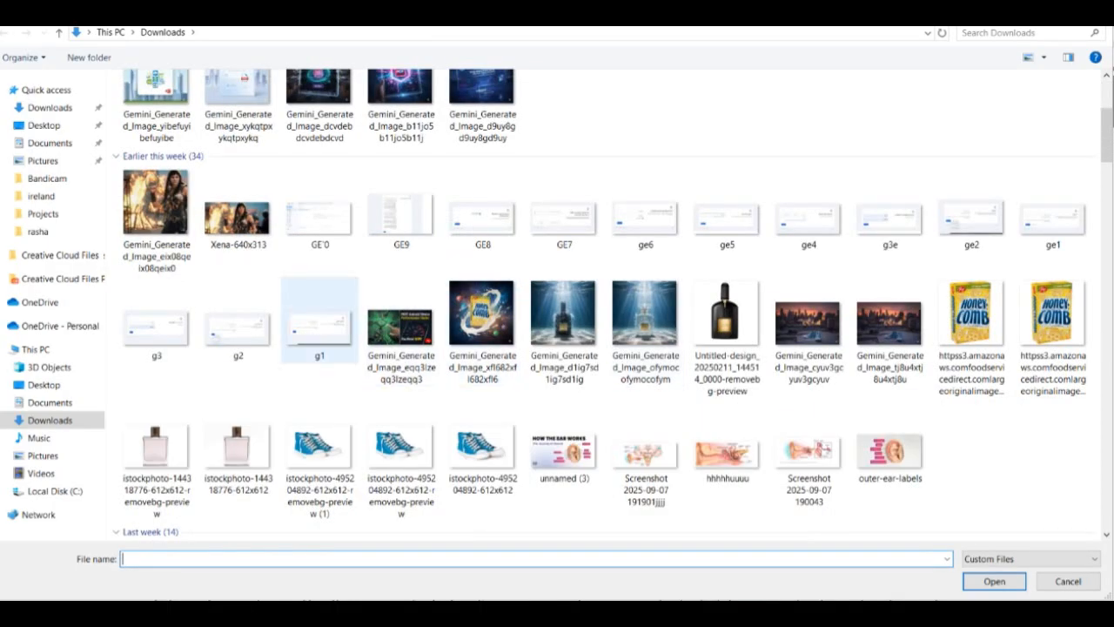
pyautogui.scroll(-4, 320, 320)
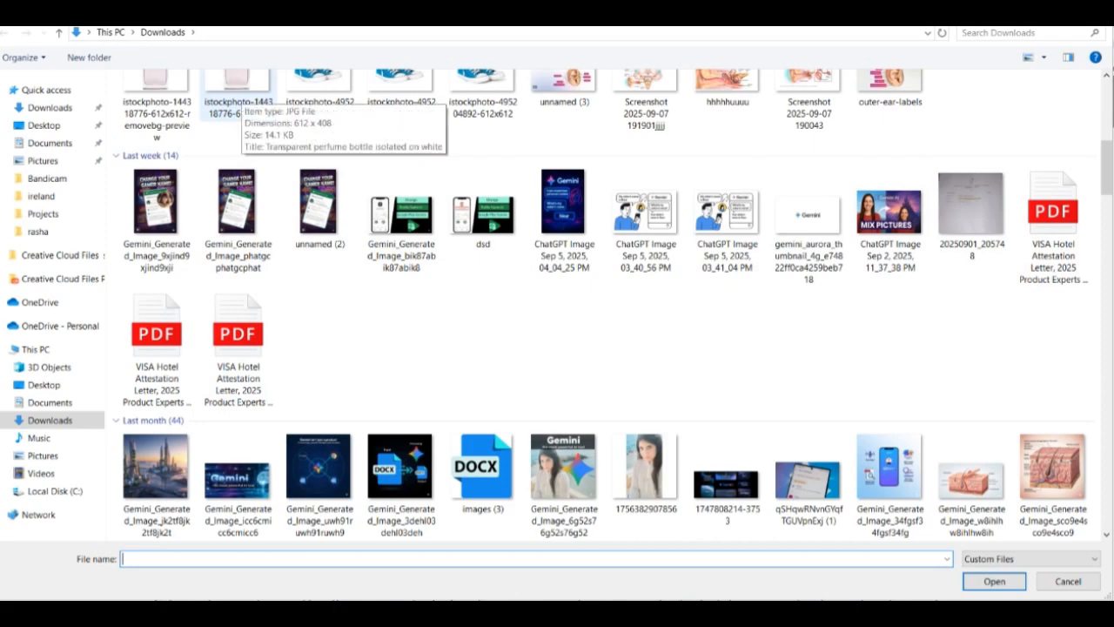
pyautogui.scroll(3, 239, 102)
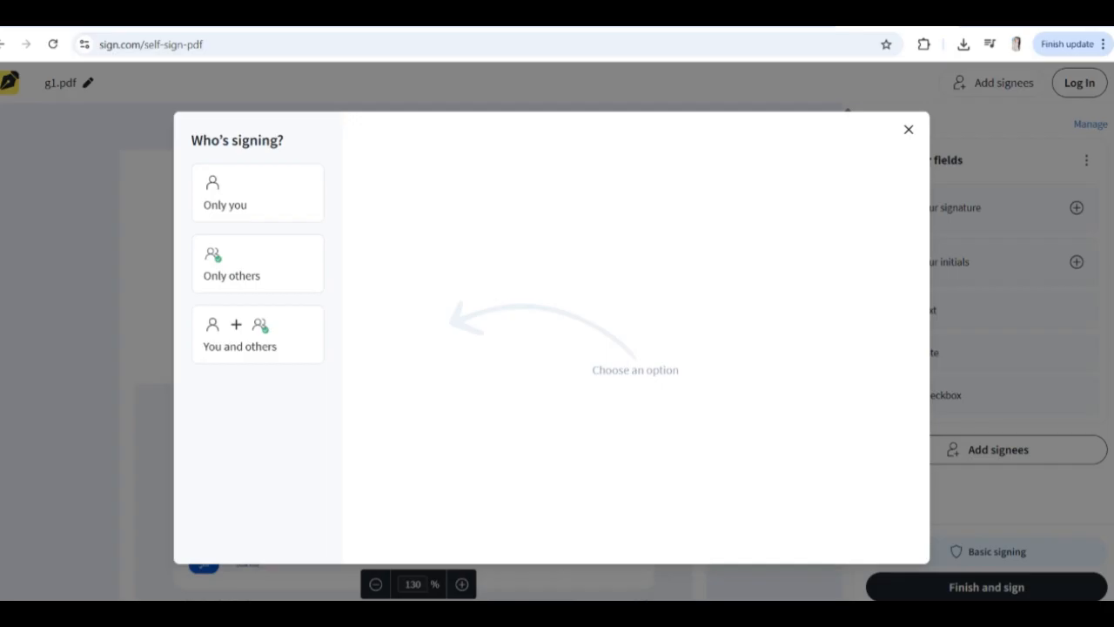
# Step: Choose Only you as the signer of the document and pick the signee's e-mail for the details
pyautogui.moveTo(258, 264)
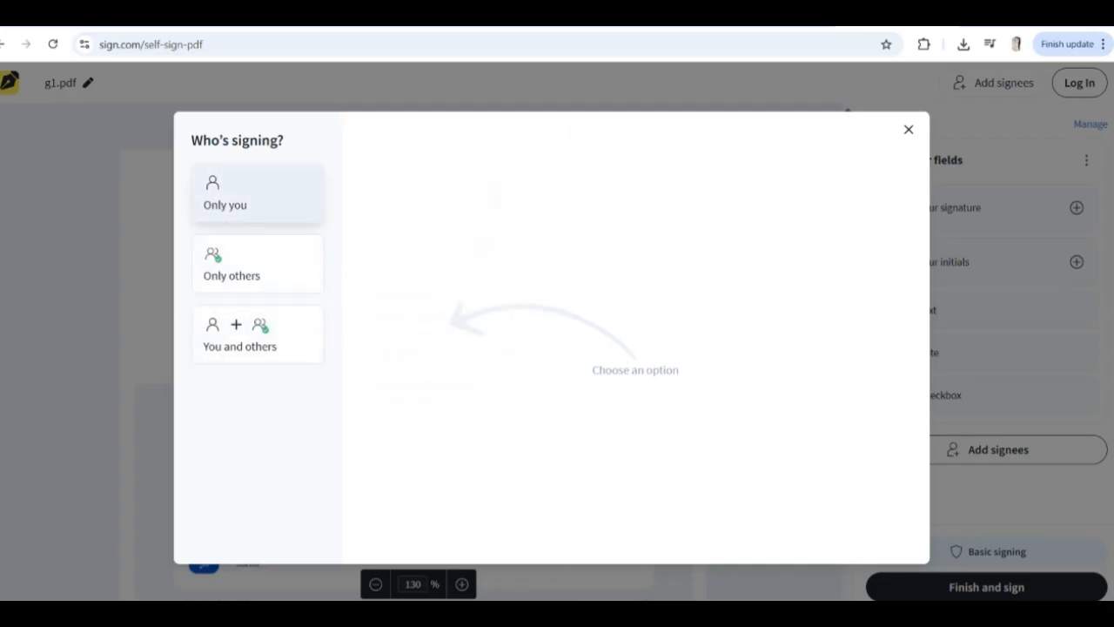
pyautogui.click(258, 193)
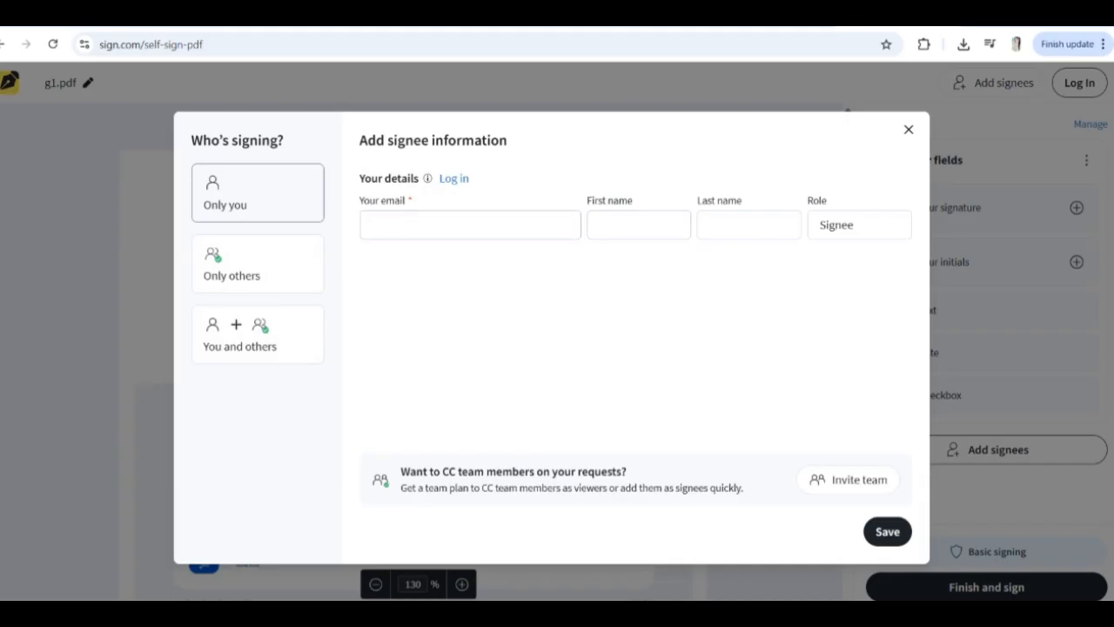
pyautogui.click(470, 225)
pyautogui.click(510, 265)
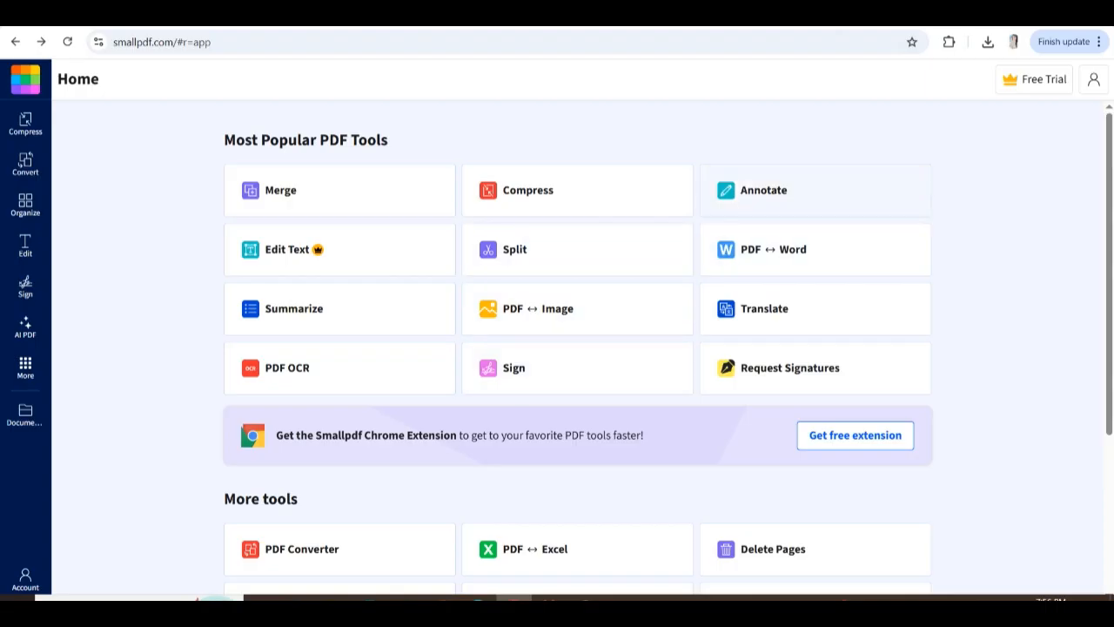
# Step: Open Smallpdf's Annotate tool and load Gemini_Generated_Image_xykqtpxykqtpxykq from the Downloads folder
pyautogui.click(764, 189)
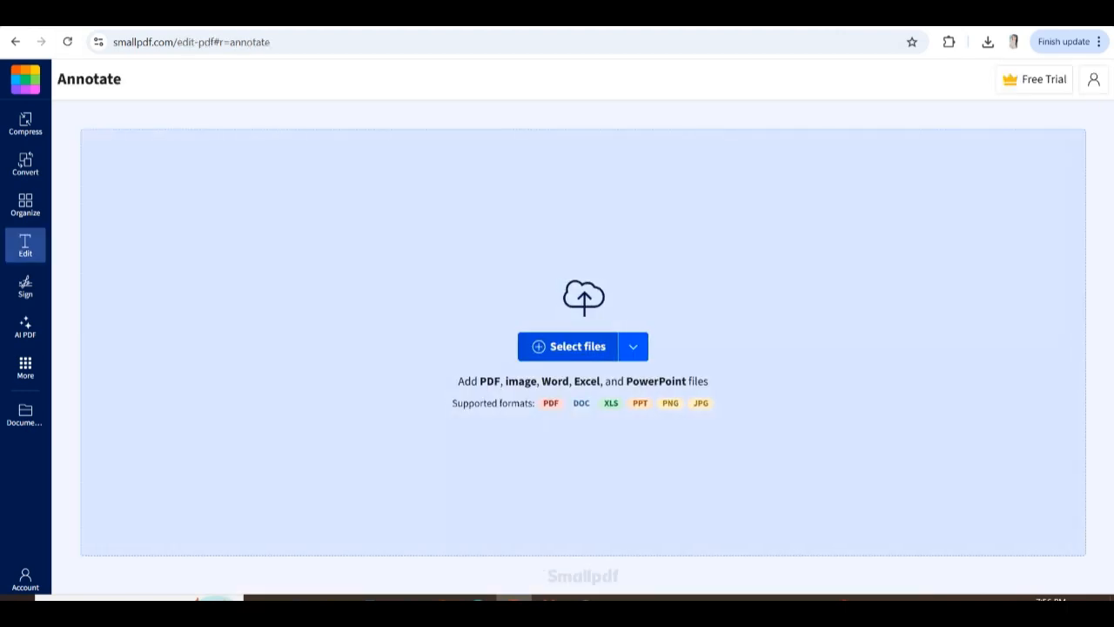
pyautogui.click(570, 346)
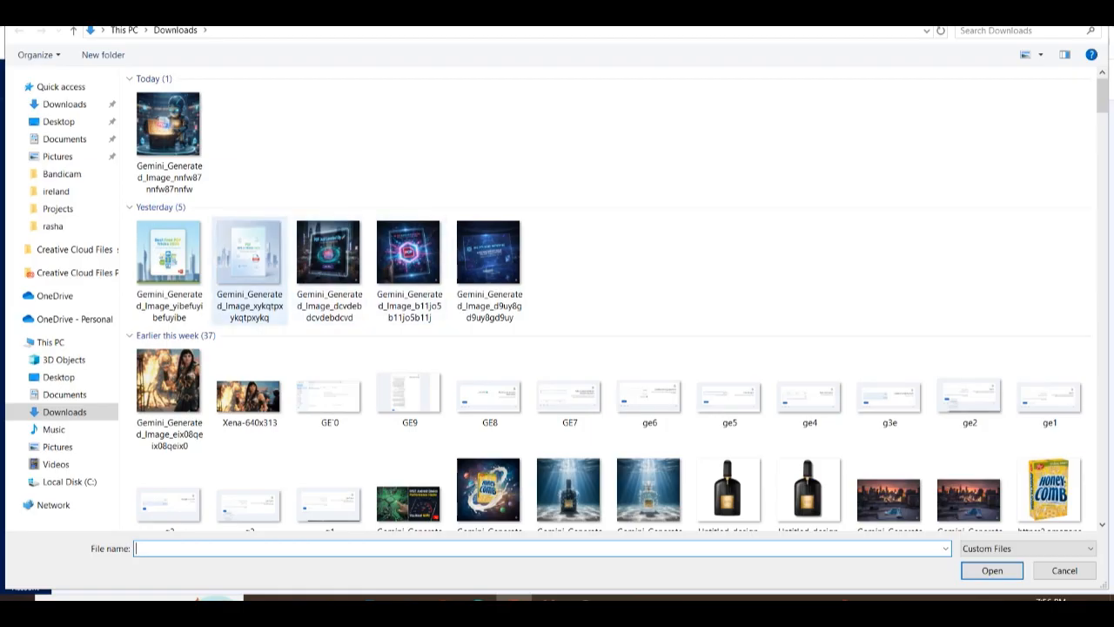
pyautogui.click(249, 265)
pyautogui.click(992, 571)
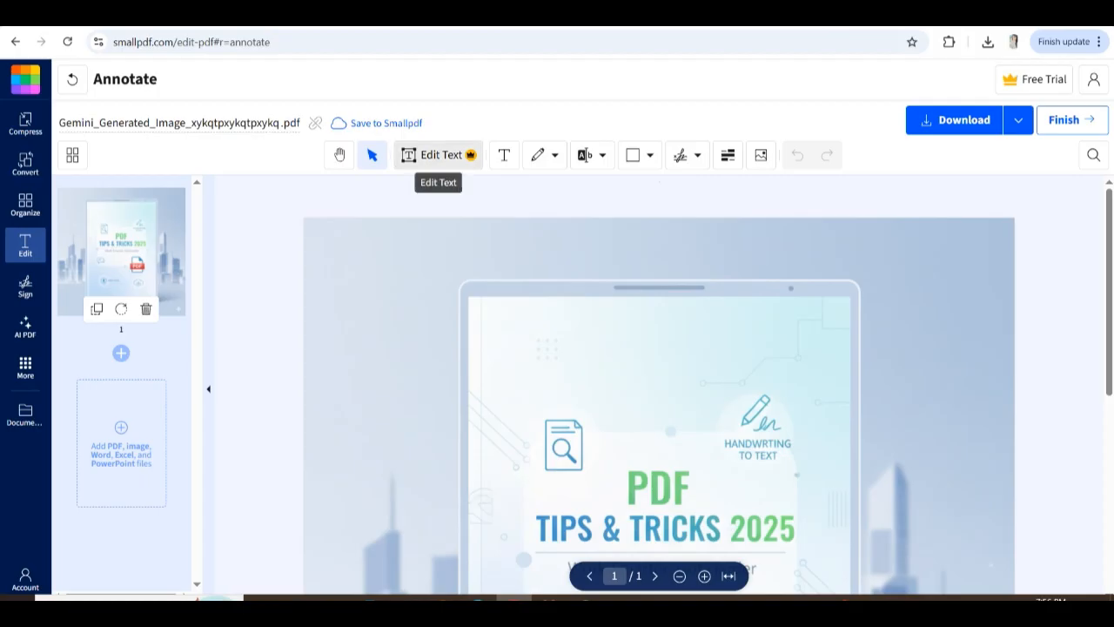
# Step: Look at the Edit Text mode, and draw a freehand Highlighter stroke across the TIPS & TRICKS 2025 heading
pyautogui.click(438, 155)
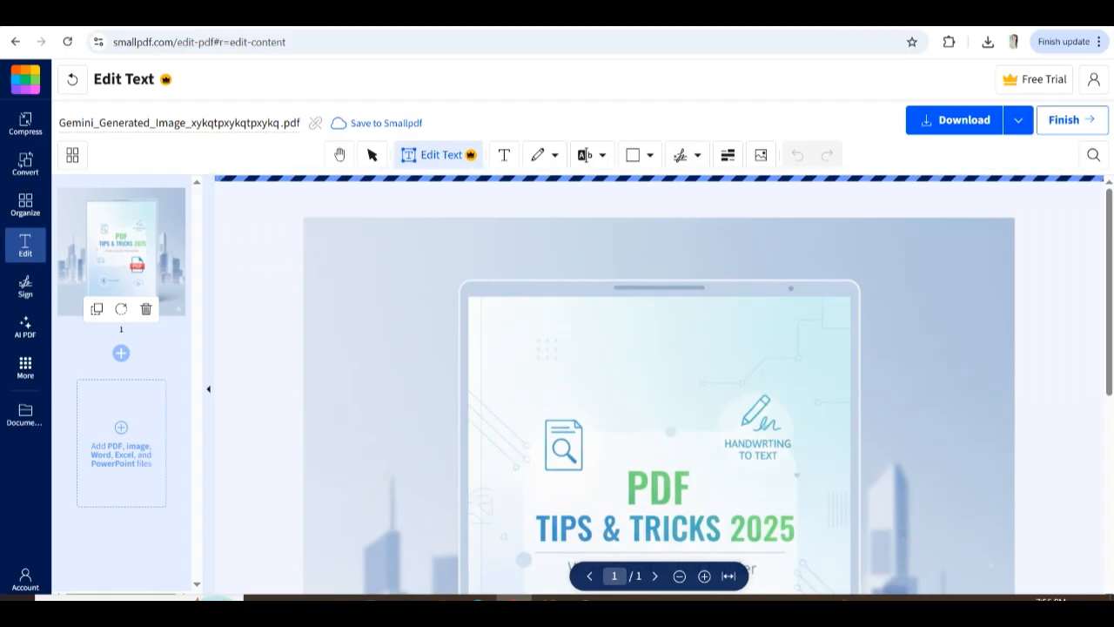
pyautogui.scroll(-3, 659, 384)
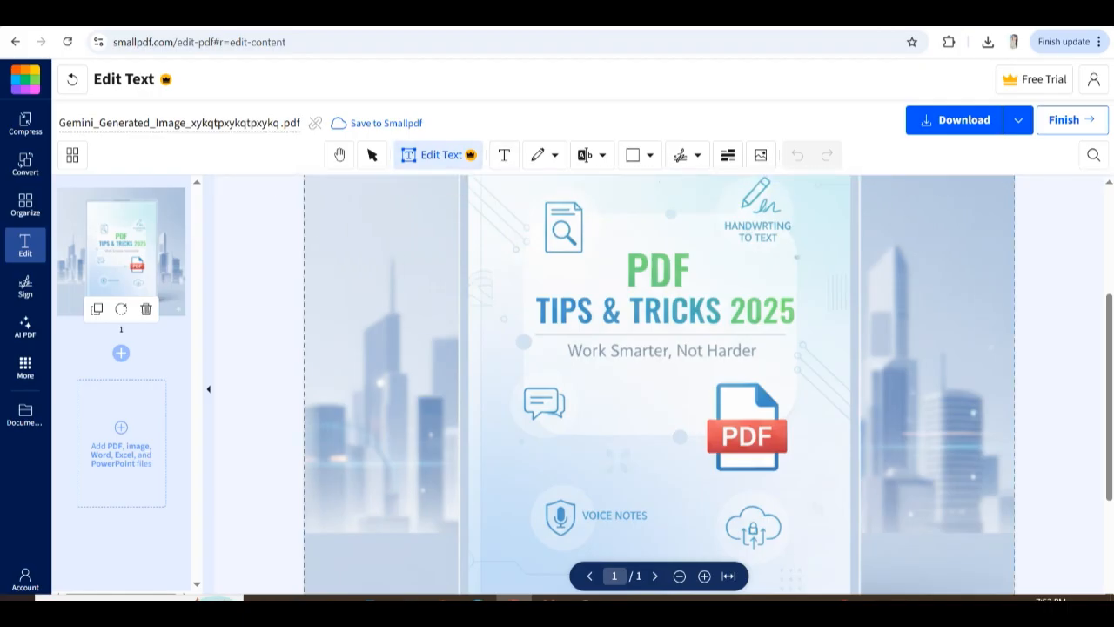
pyautogui.click(549, 155)
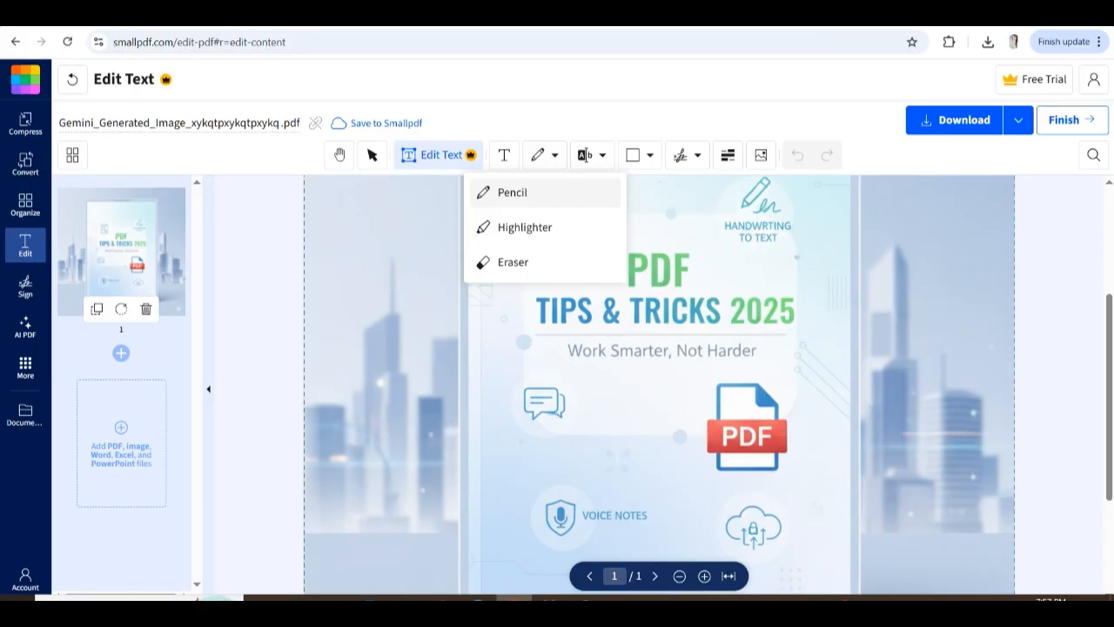
pyautogui.click(525, 227)
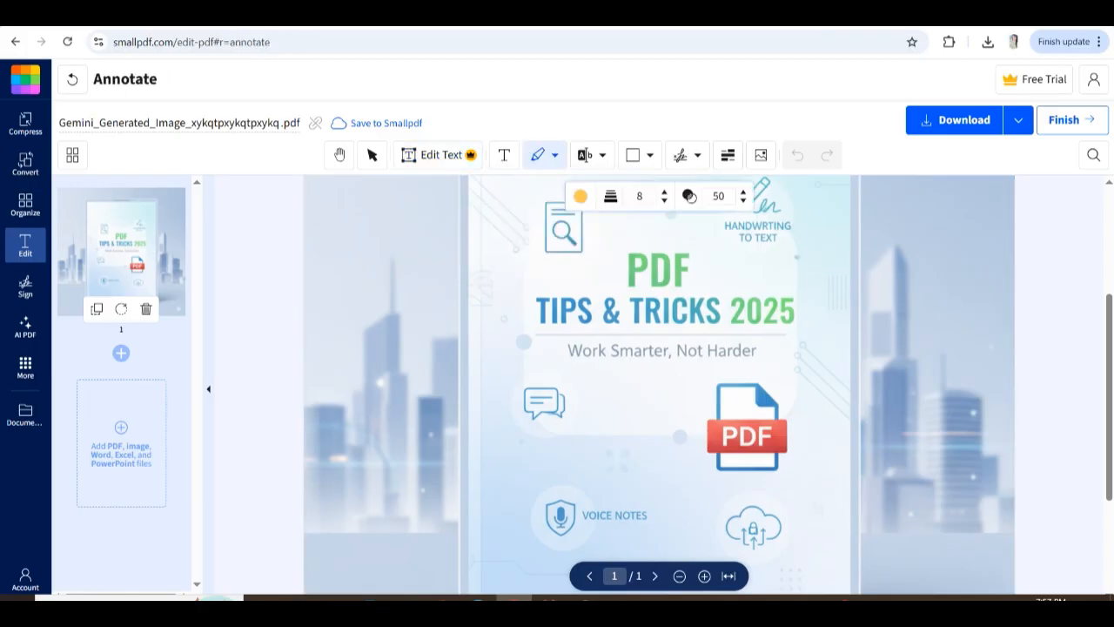
pyautogui.moveTo(533, 290); pyautogui.dragTo(792, 336)
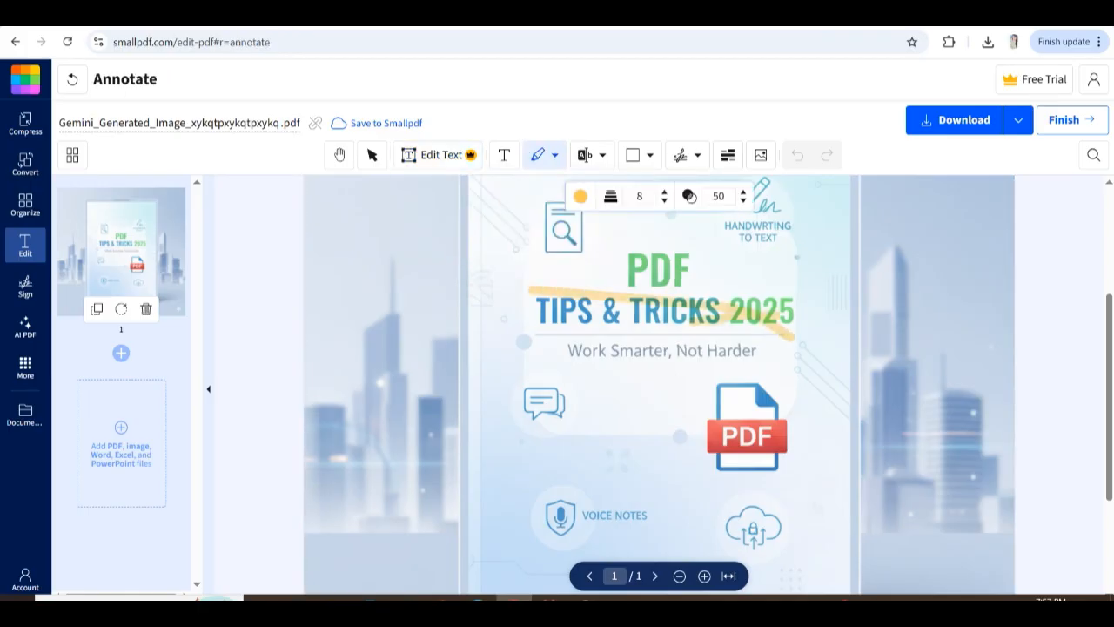
# Step: Undo the highlighter strokes around the heading, and draw a rectangle over TIPS & TRICKS 2025
pyautogui.moveTo(589, 331); pyautogui.dragTo(881, 305)
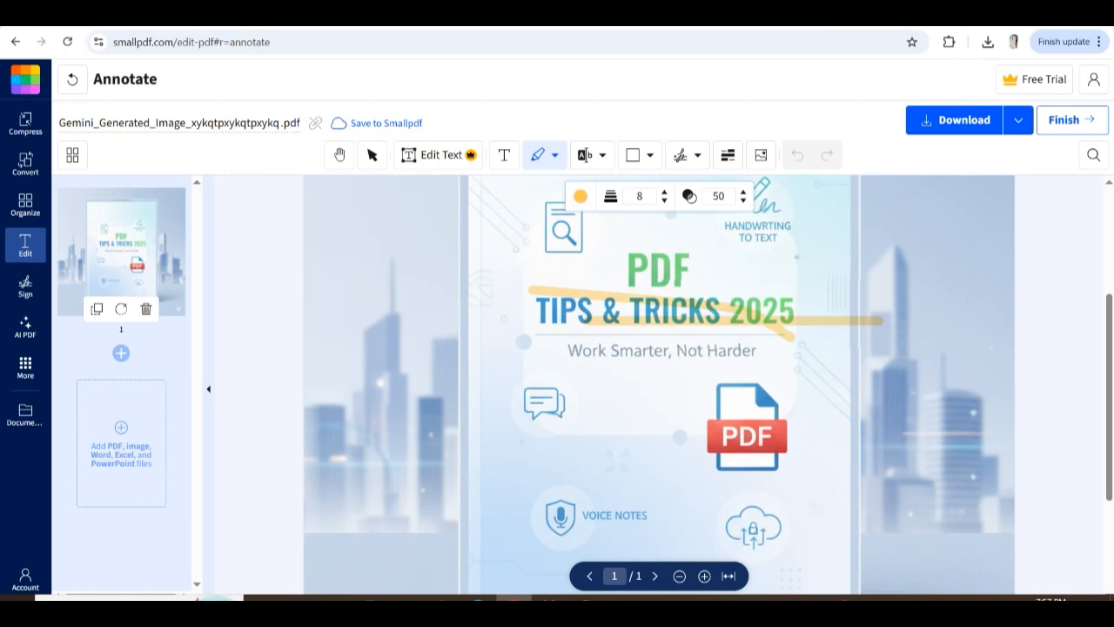
pyautogui.hotkey('ctrl', 'z')
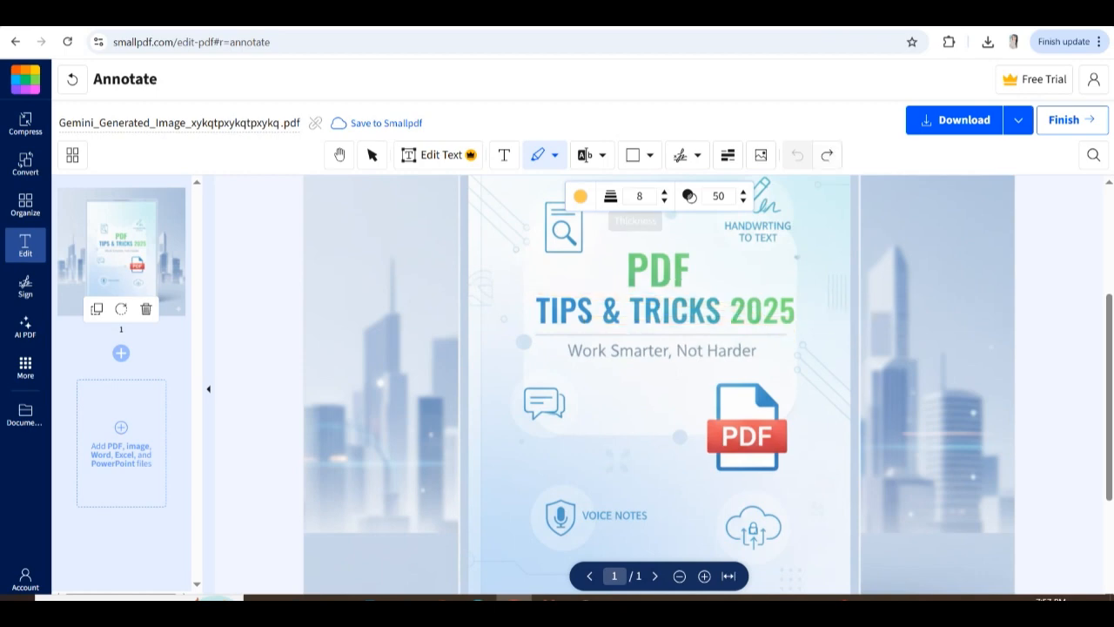
pyautogui.click(645, 155)
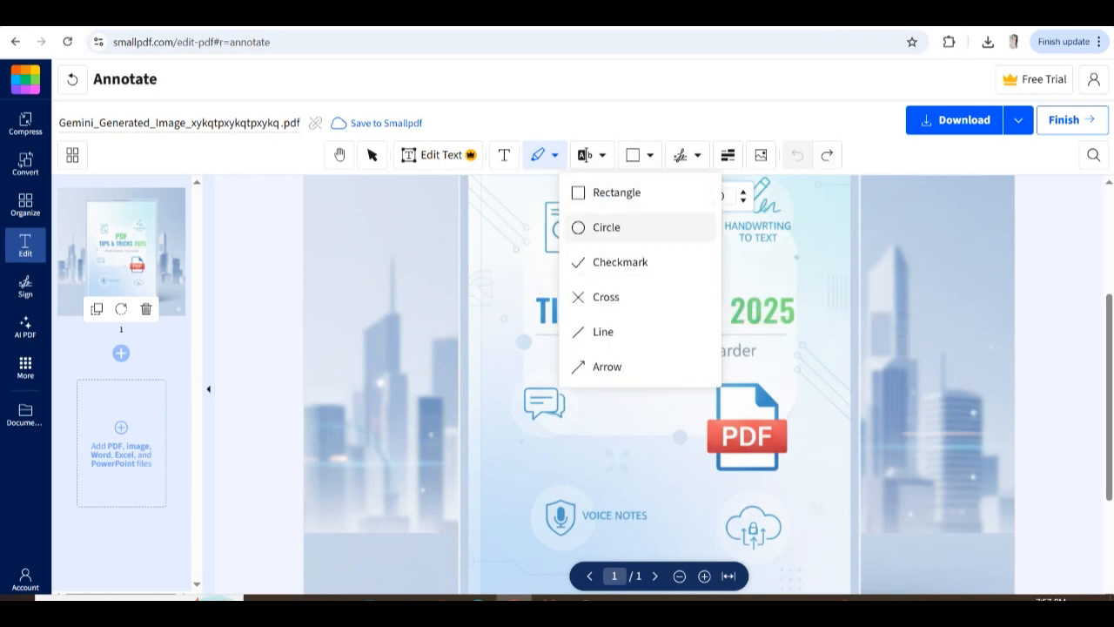
pyautogui.click(614, 192)
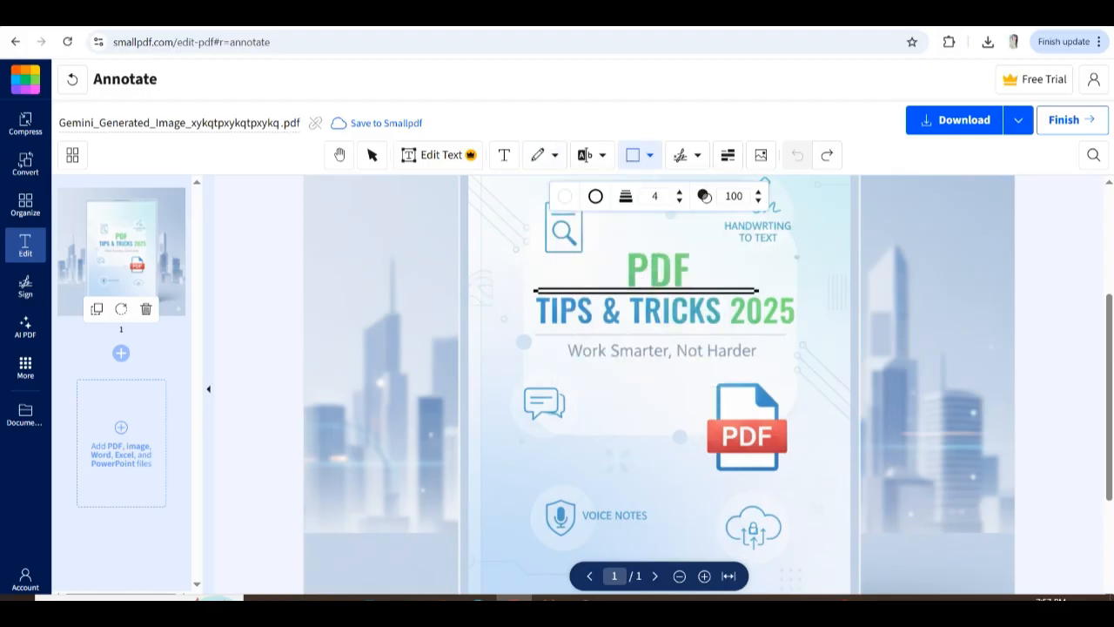
pyautogui.moveTo(759, 291); pyautogui.dragTo(792, 334)
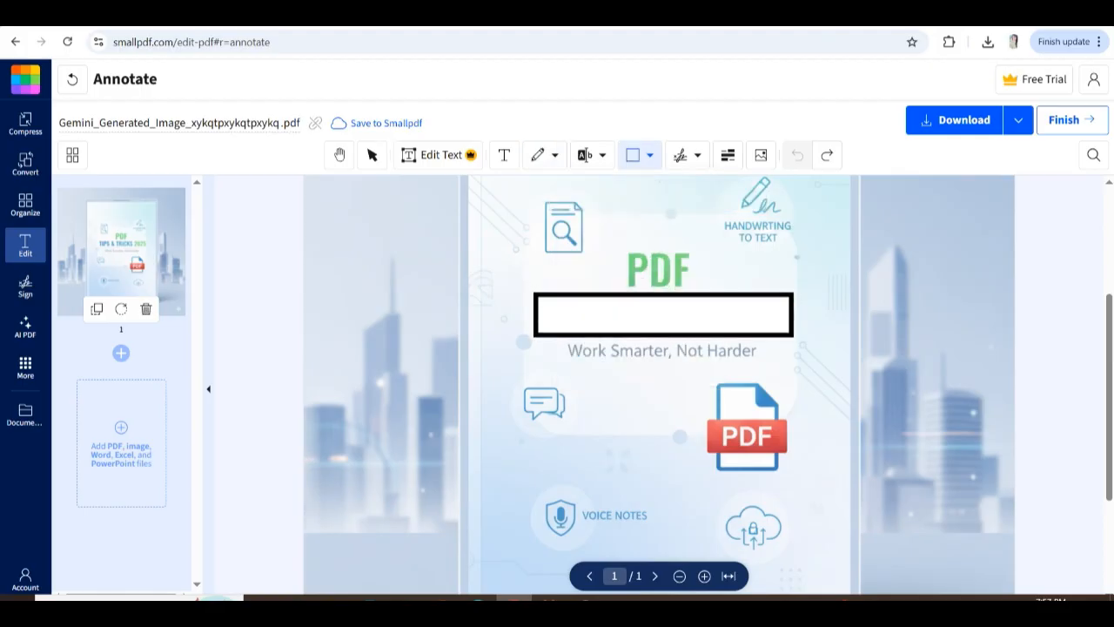
# Step: Set the opacity of the rectangle over the TIPS & TRICKS 2025 heading to 25%, and choose the Highlighter tool
pyautogui.click(644, 155)
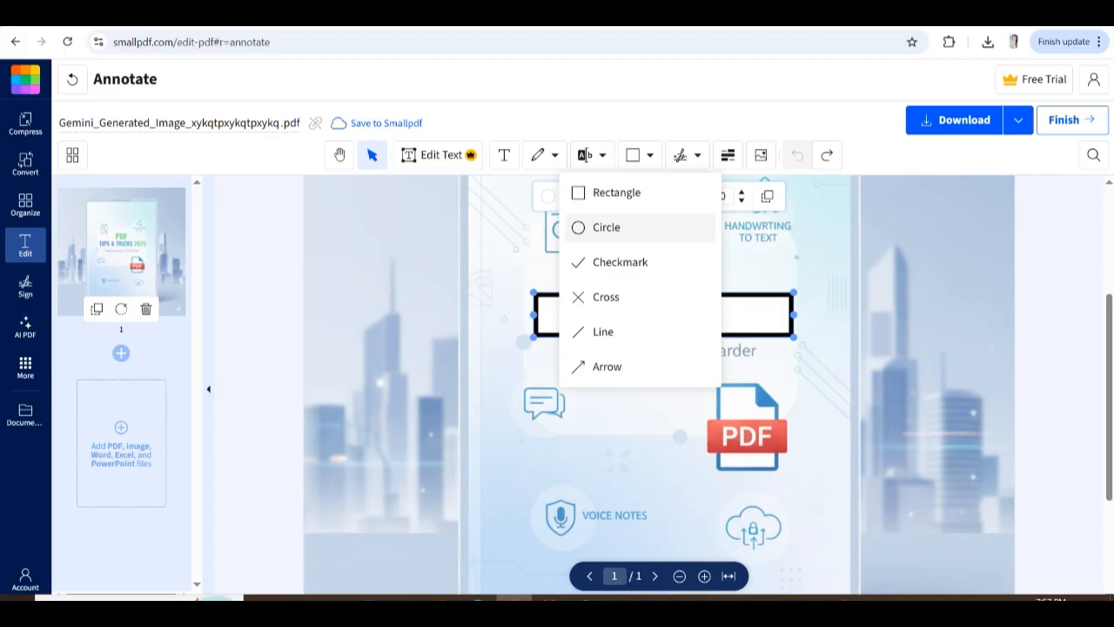
pyautogui.click(603, 331)
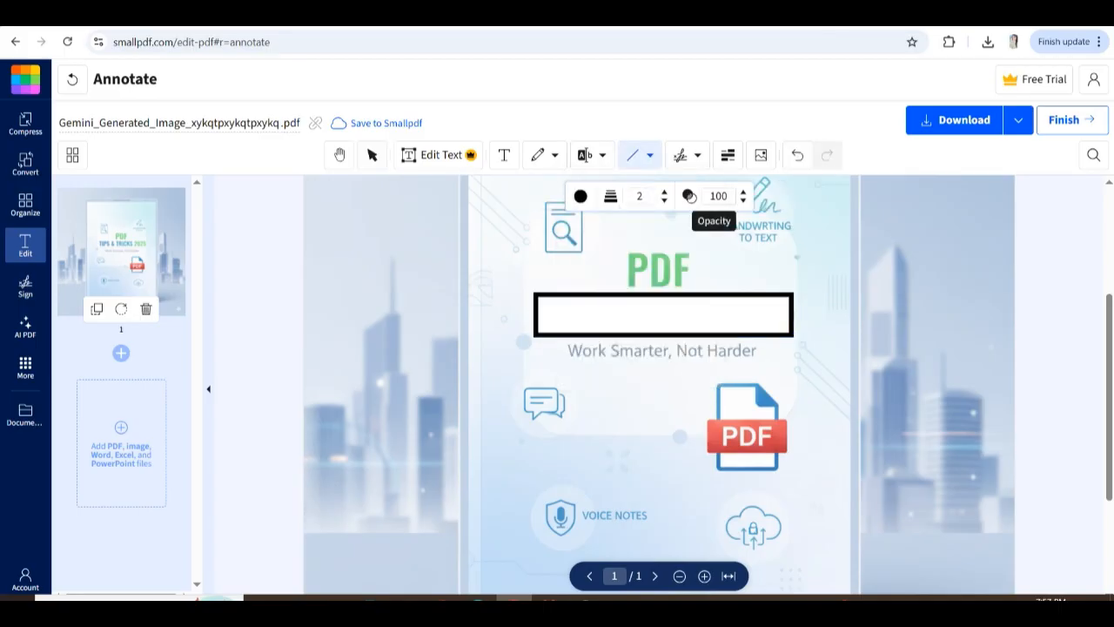
pyautogui.click(718, 195)
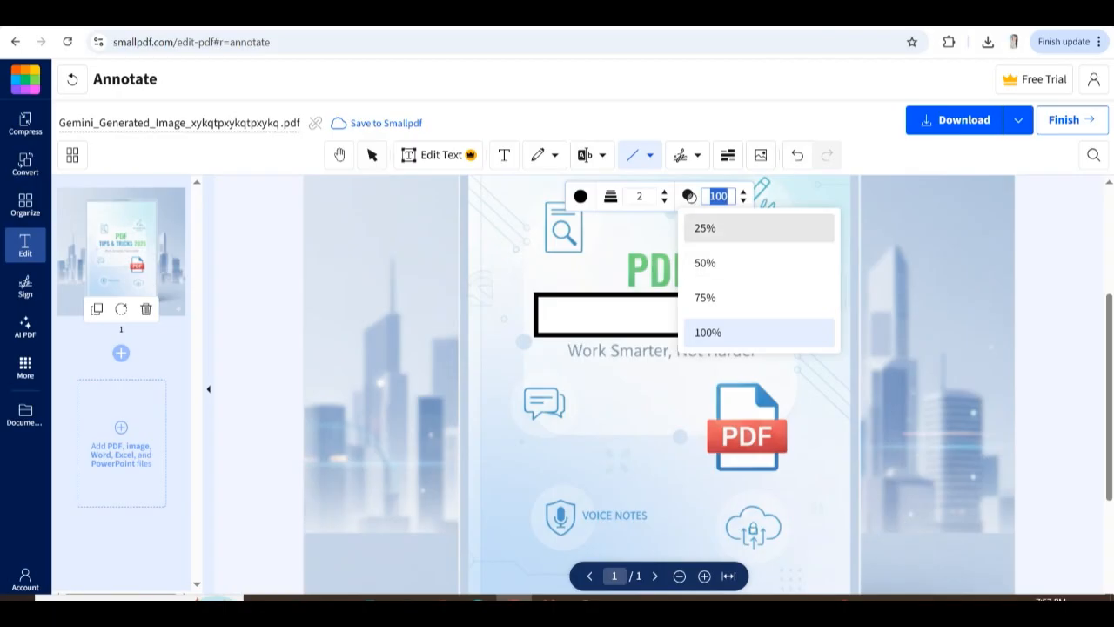
pyautogui.click(705, 228)
pyautogui.click(663, 315)
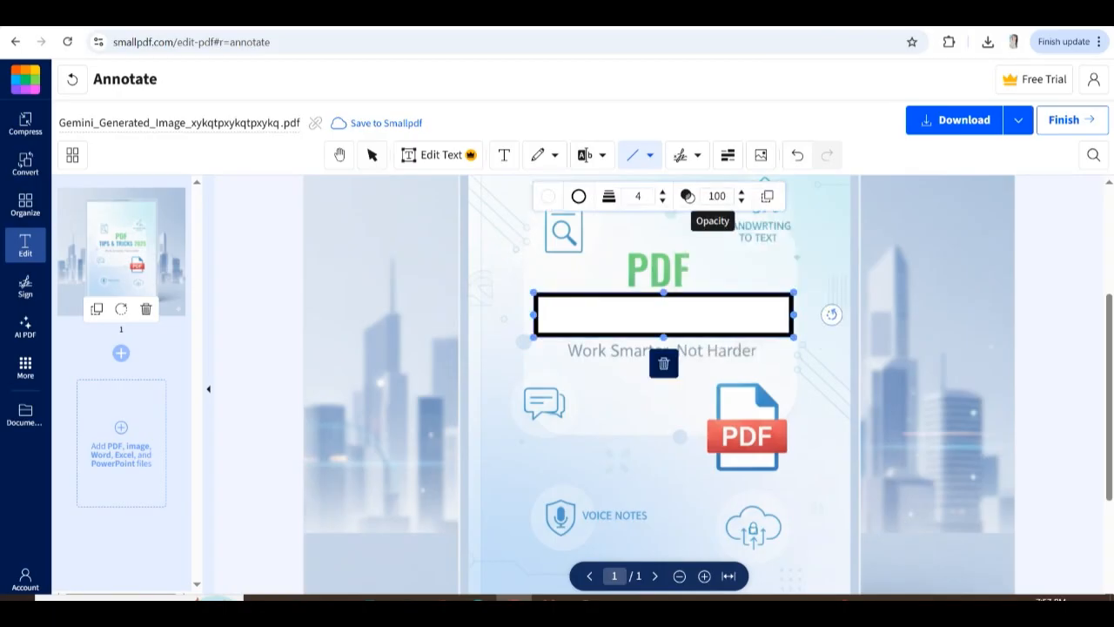
pyautogui.click(717, 196)
pyautogui.click(704, 227)
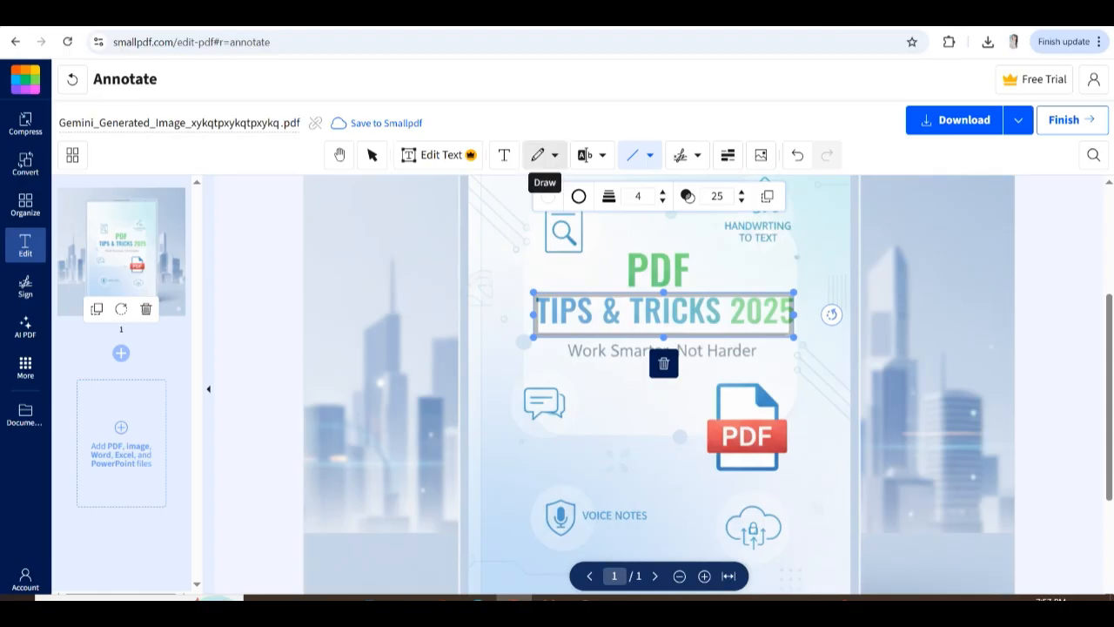
pyautogui.click(546, 155)
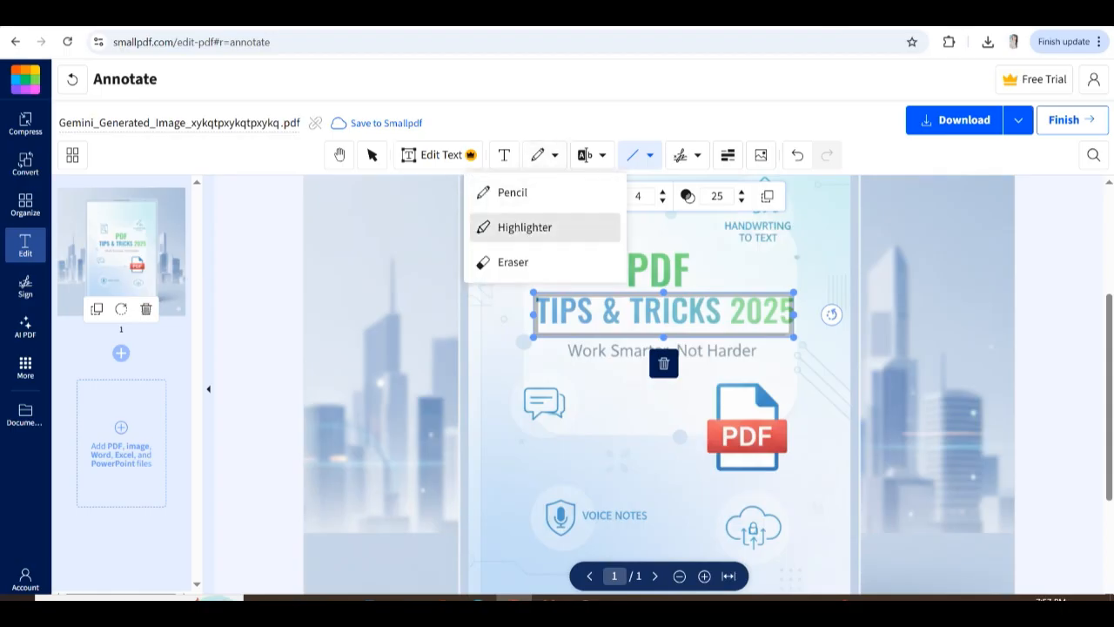
pyautogui.click(522, 227)
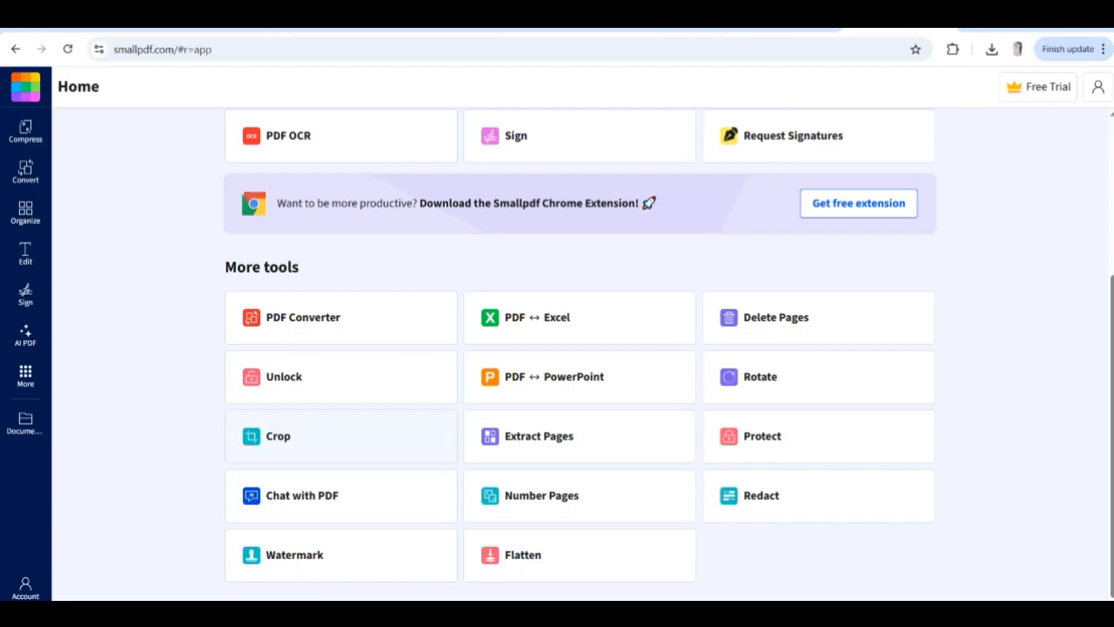
# Step: Open Smallpdf's Protect tool and load Gemini_Generated_Image_b11jo5b11jo5b11j.png from the Downloads folder
pyautogui.scroll(3, 580, 348)
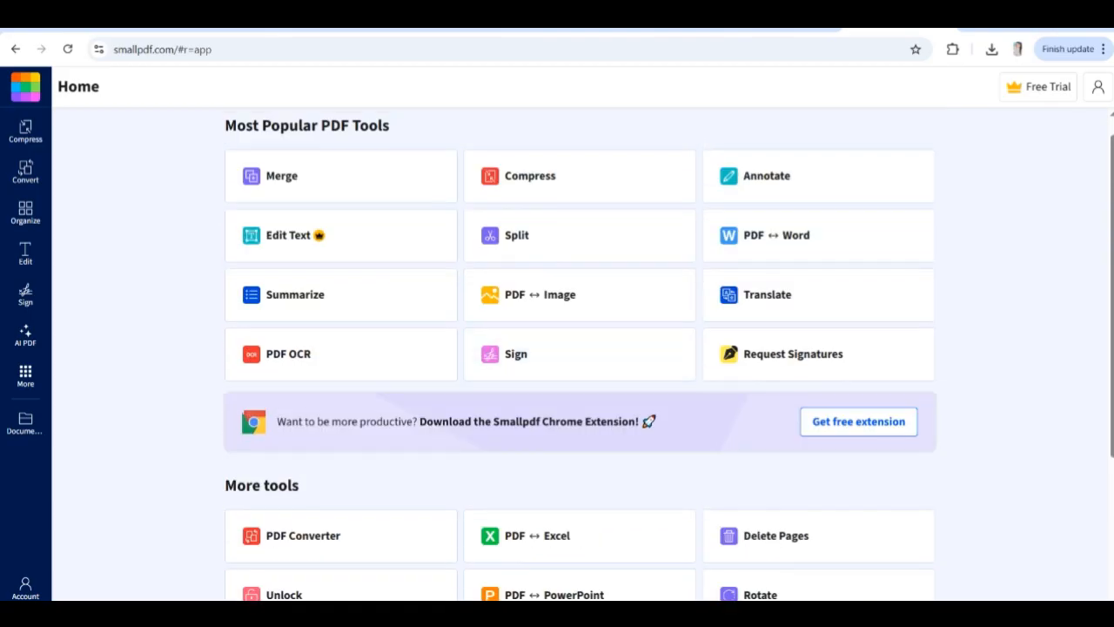
pyautogui.scroll(-3, 580, 348)
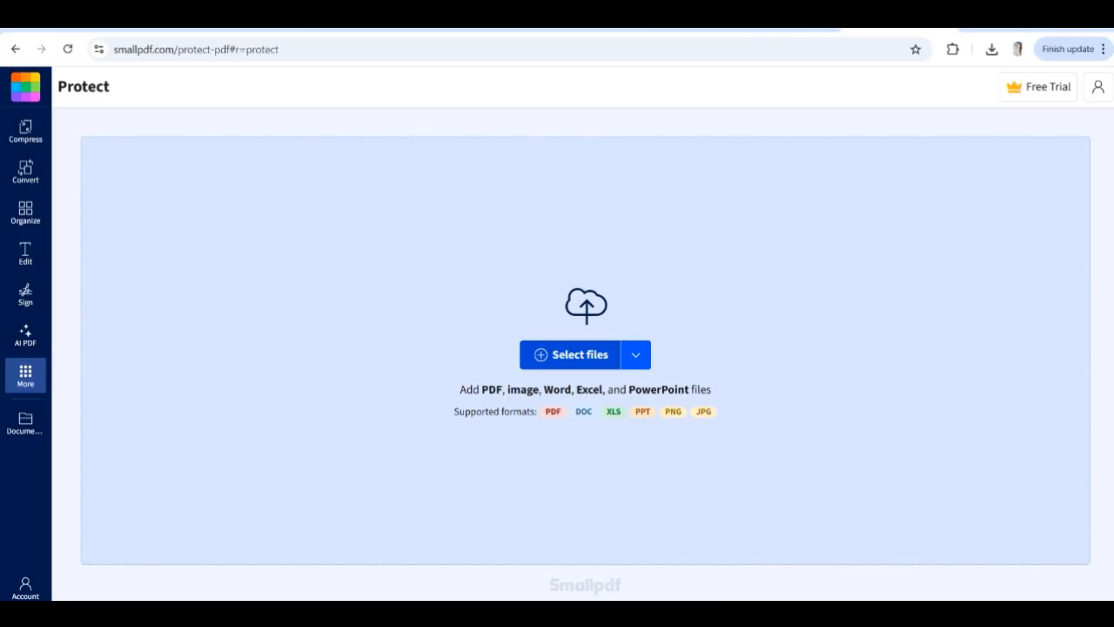
pyautogui.click(571, 355)
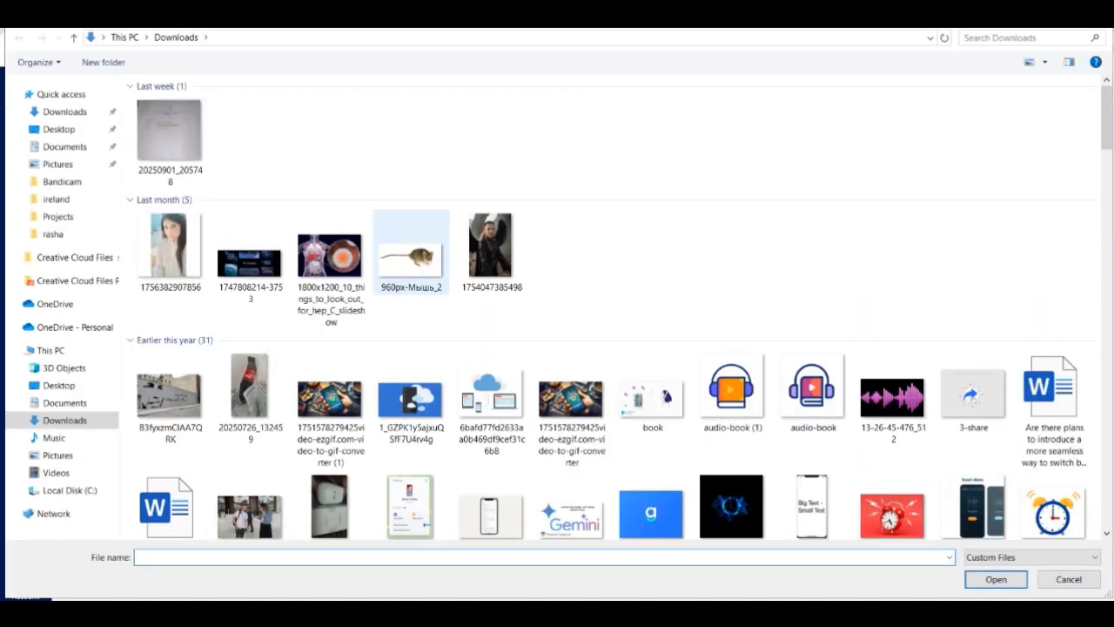
pyautogui.doubleClick(410, 261)
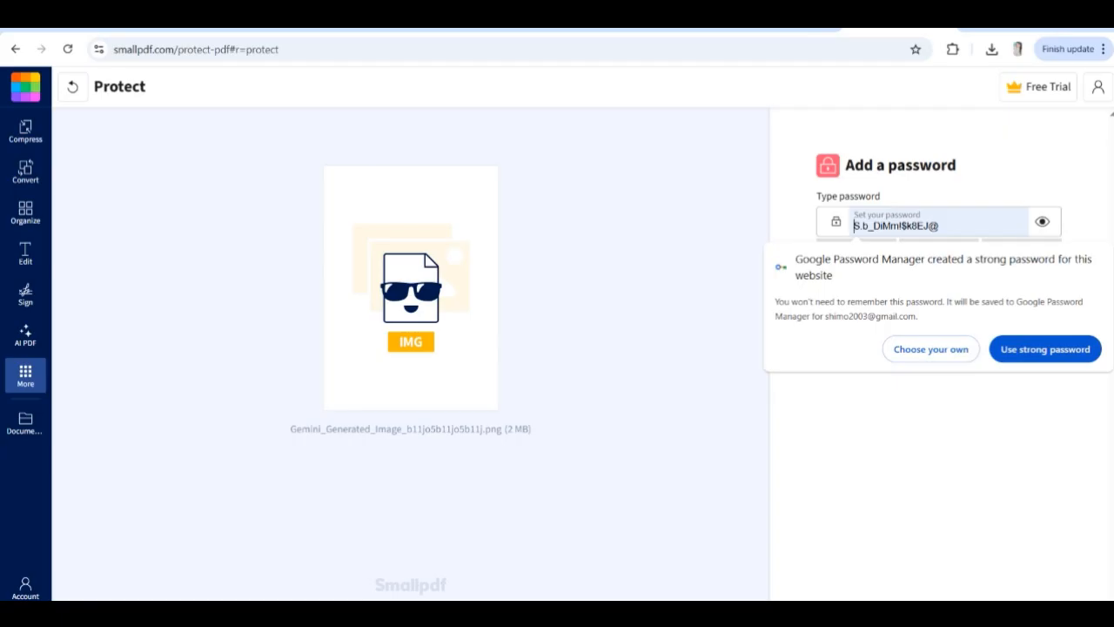
# Step: Enter a custom protection password for the file and activate the Repeat password field
pyautogui.write('•••')
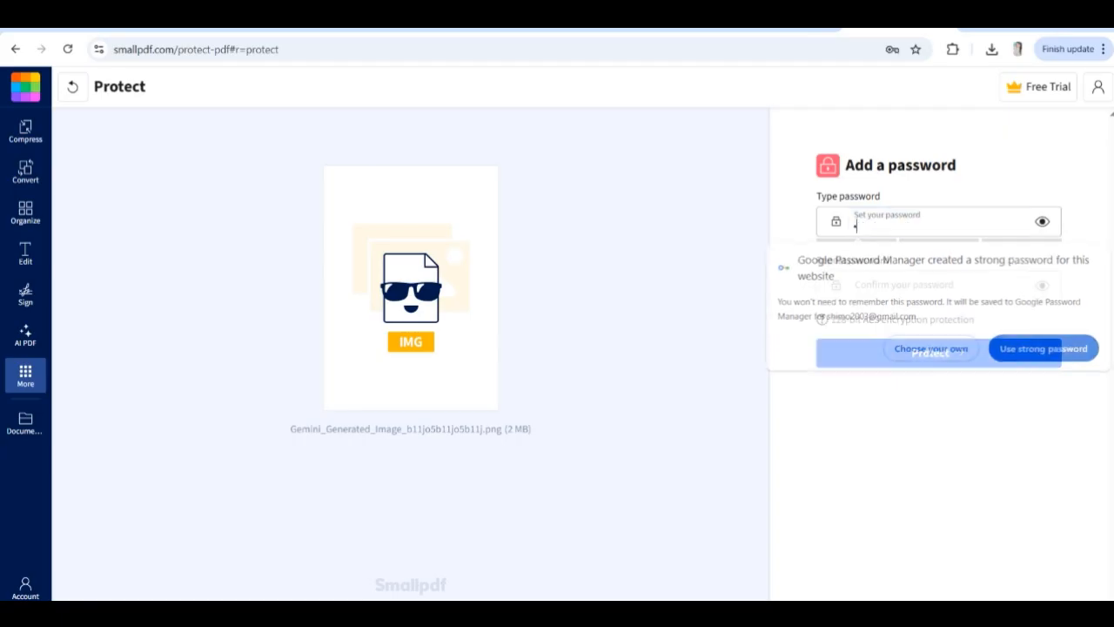
pyautogui.write('••')
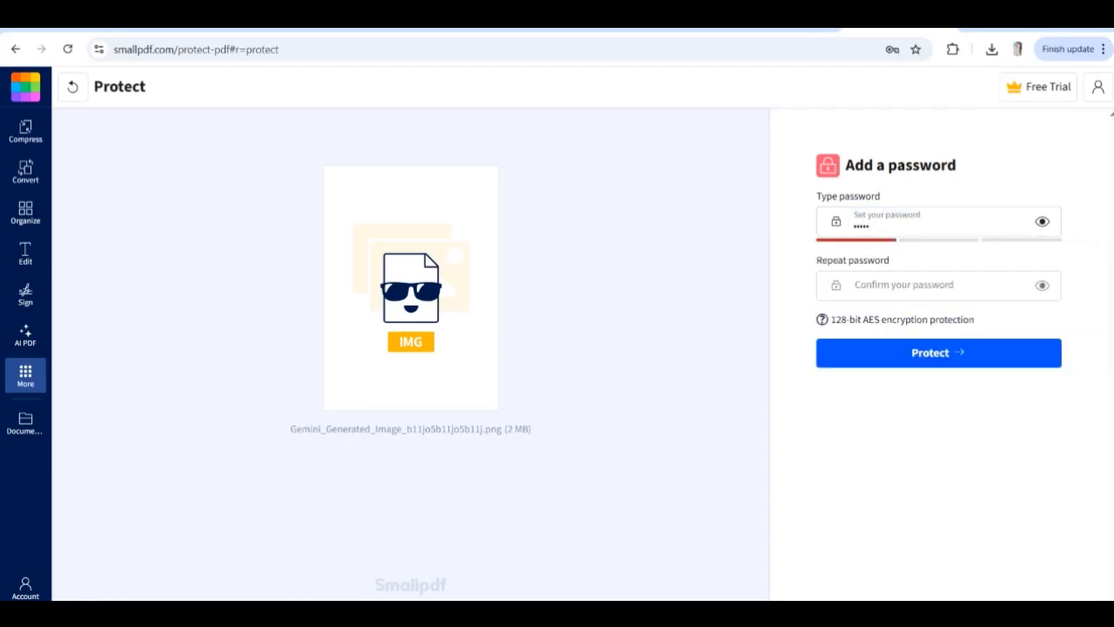
pyautogui.click(906, 285)
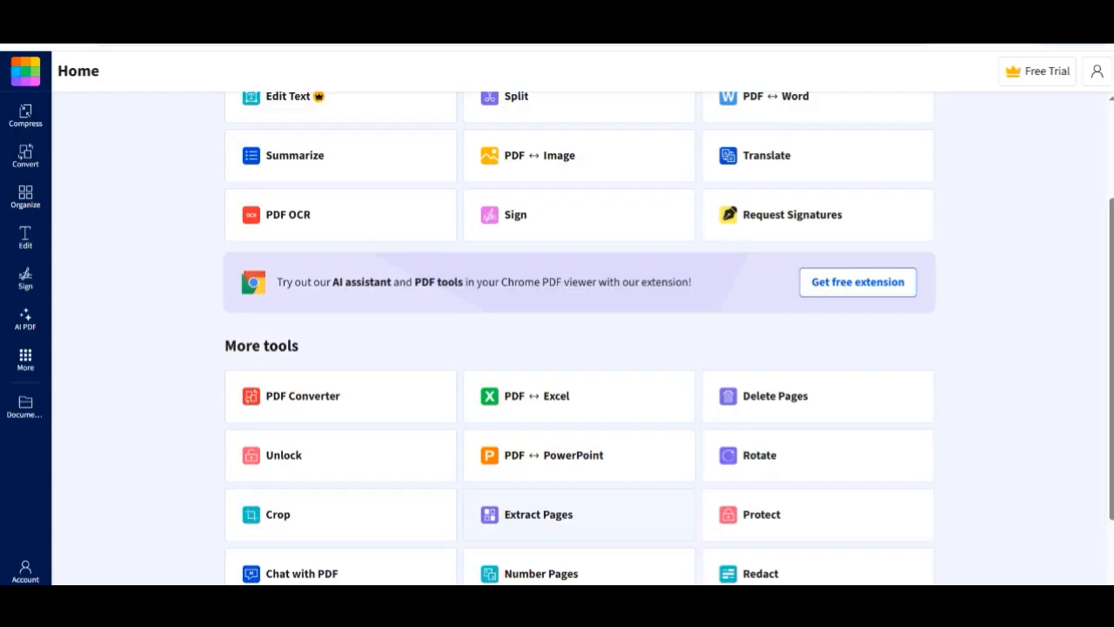
# Step: Open Smallpdf's Extract Pages tool and load the beta play games PDF from the Downloads folder
pyautogui.click(539, 515)
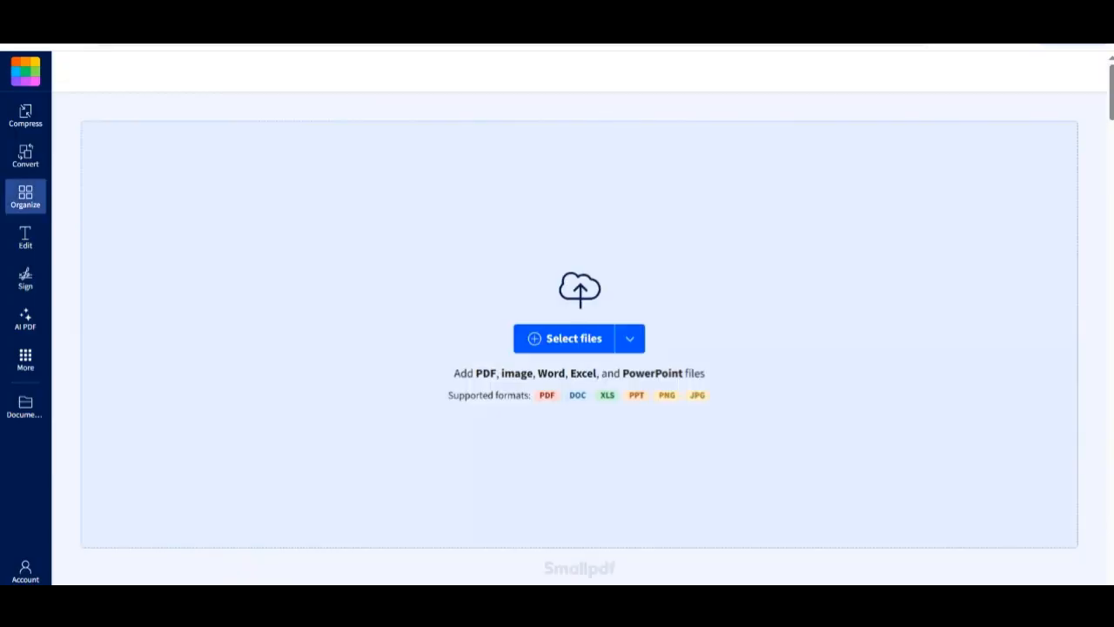
pyautogui.click(571, 338)
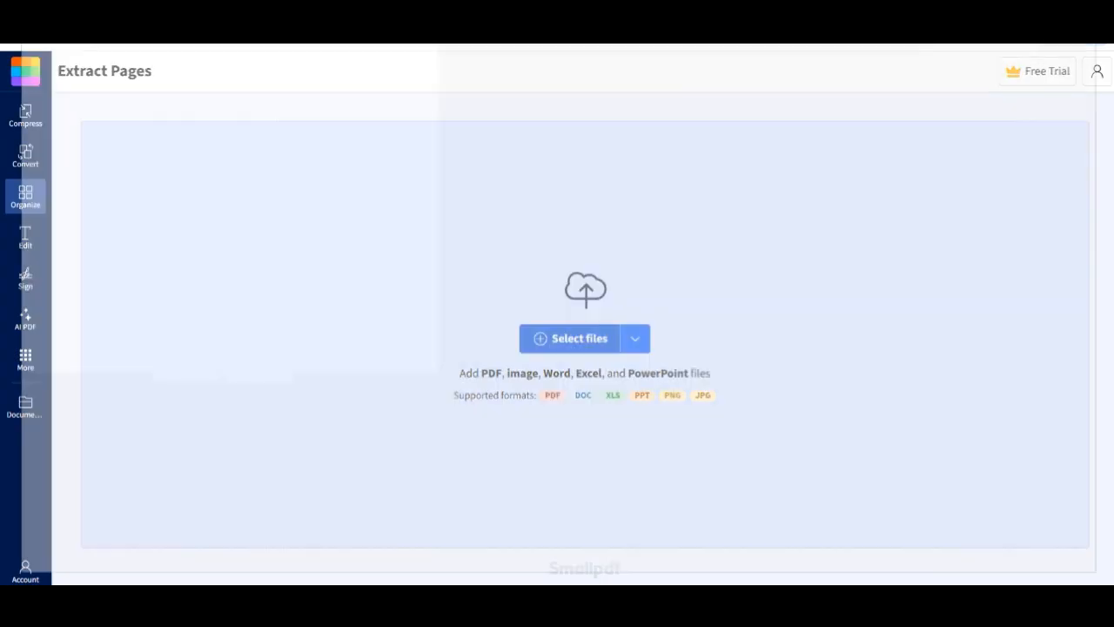
pyautogui.scroll(-3, 609, 287)
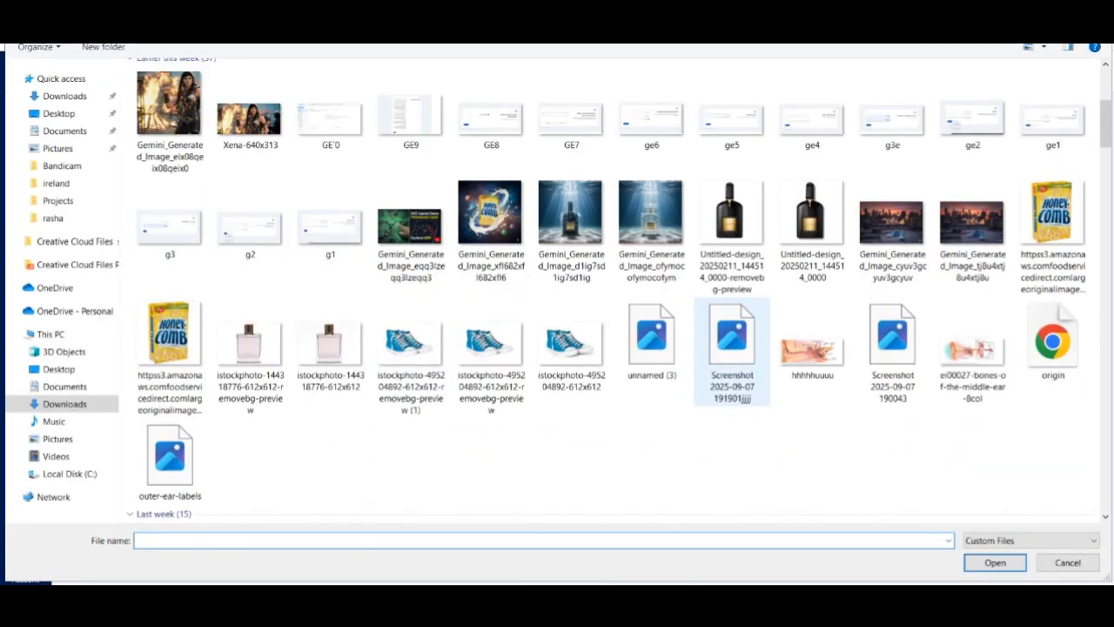
pyautogui.scroll(-4, 609, 287)
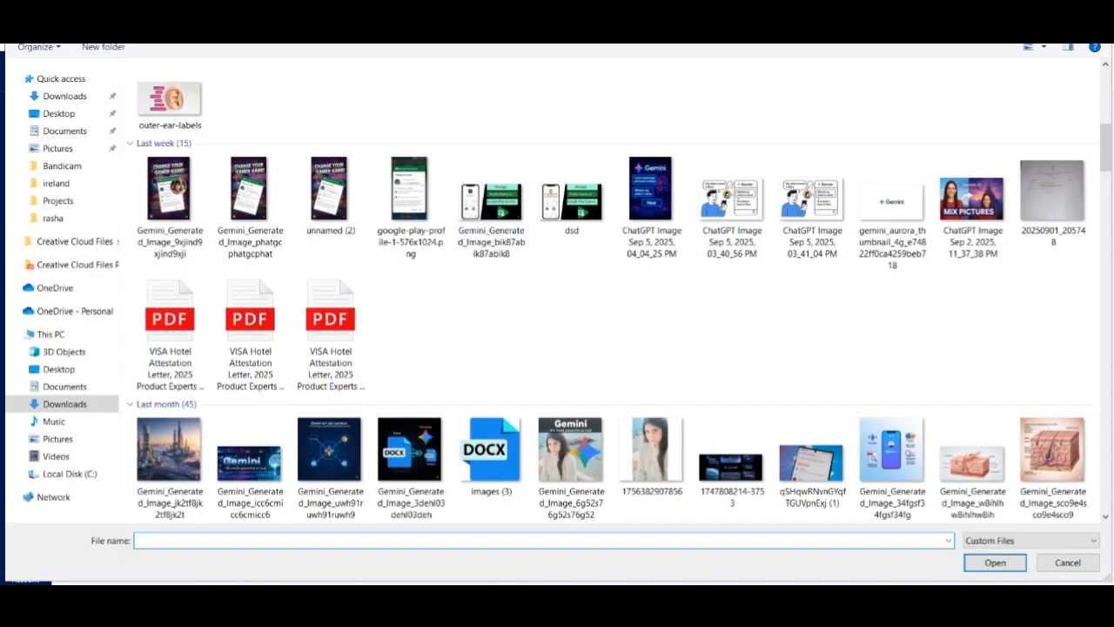
pyautogui.scroll(-10, 609, 288)
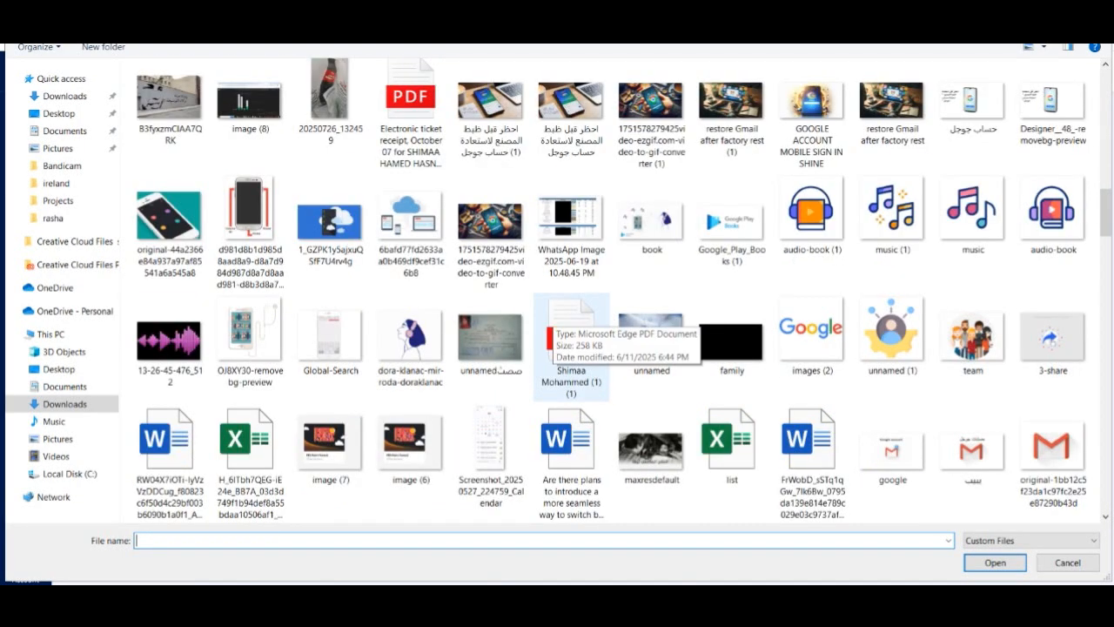
pyautogui.scroll(-10, 610, 288)
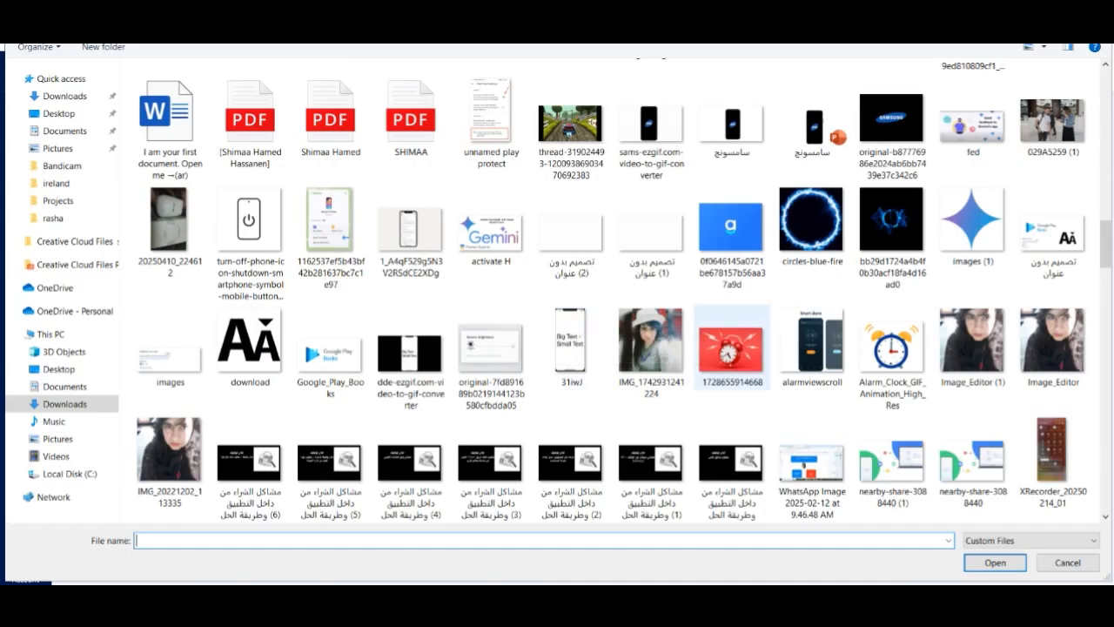
pyautogui.scroll(-10, 731, 349)
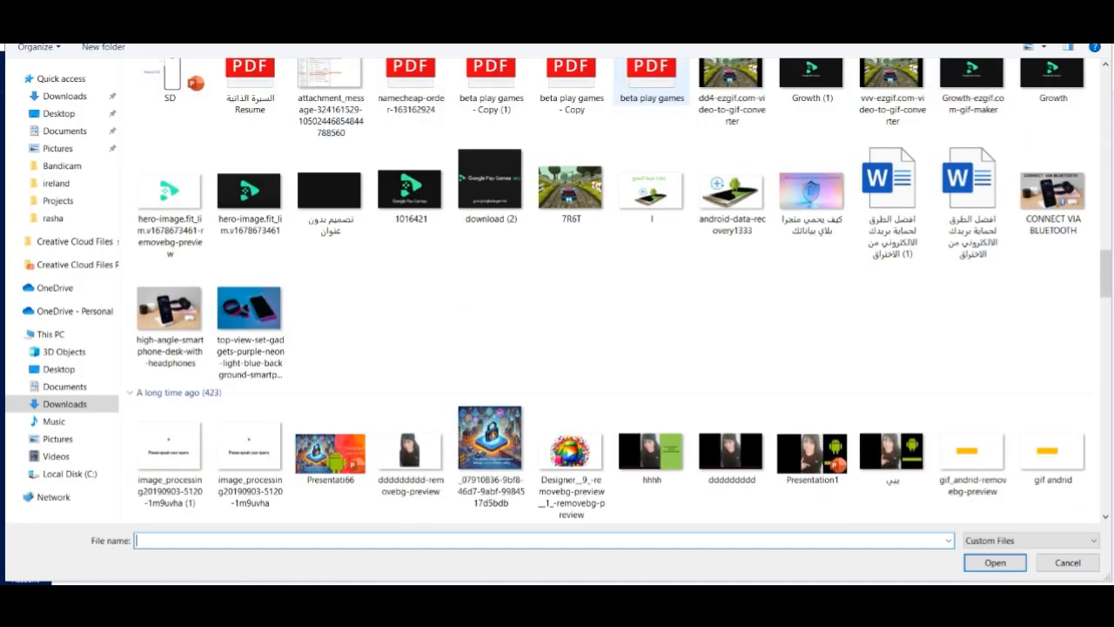
pyautogui.doubleClick(652, 74)
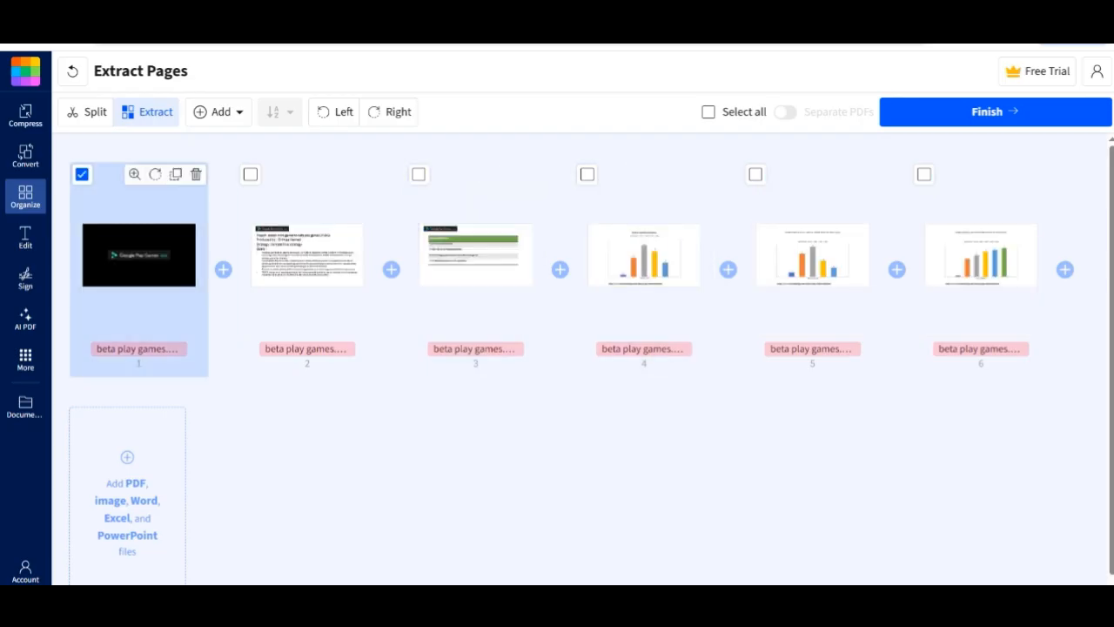
pyautogui.rightClick(127, 275)
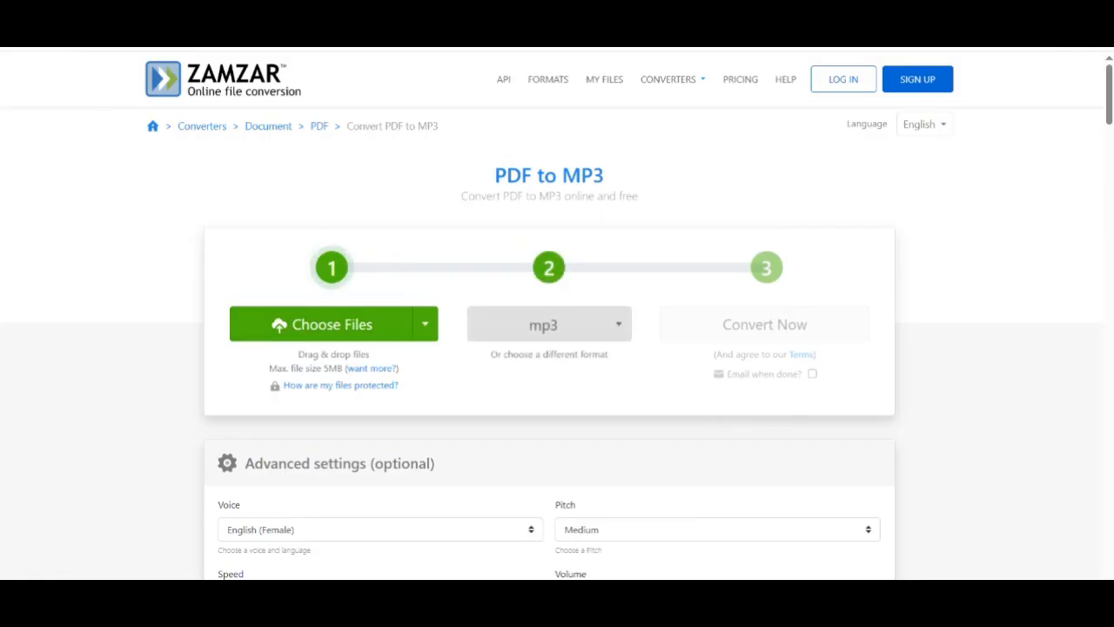
# Step: Upload the first VISA Hotel Attestation Letter PDF from the Downloads folder to Zamzar's PDF to MP3 converter
pyautogui.click(324, 324)
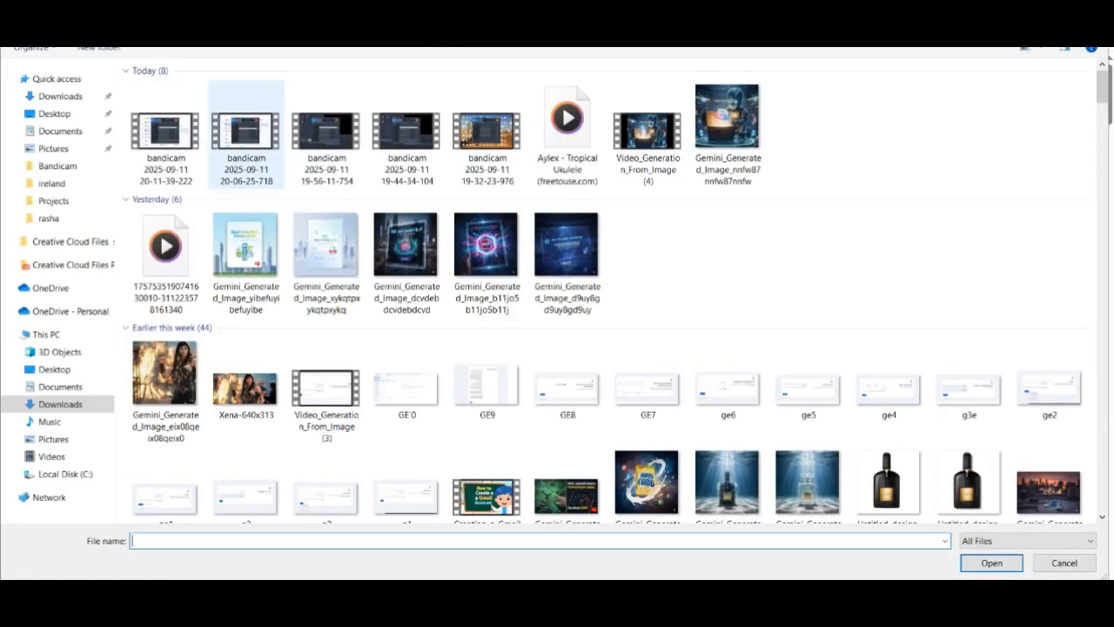
pyautogui.scroll(-3, 488, 380)
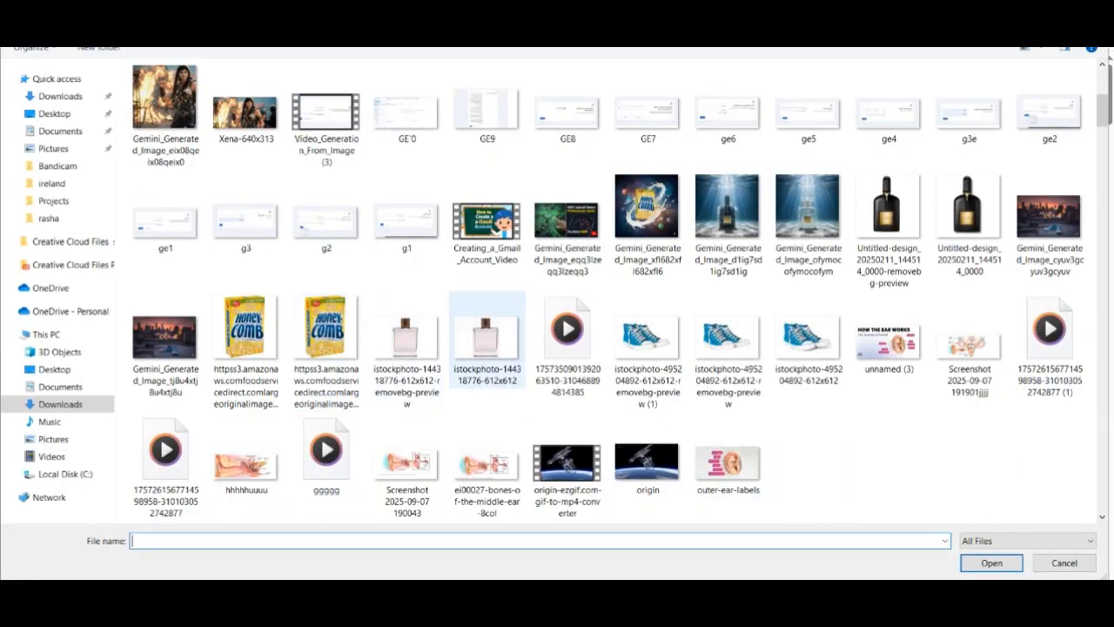
pyautogui.scroll(-3, 568, 304)
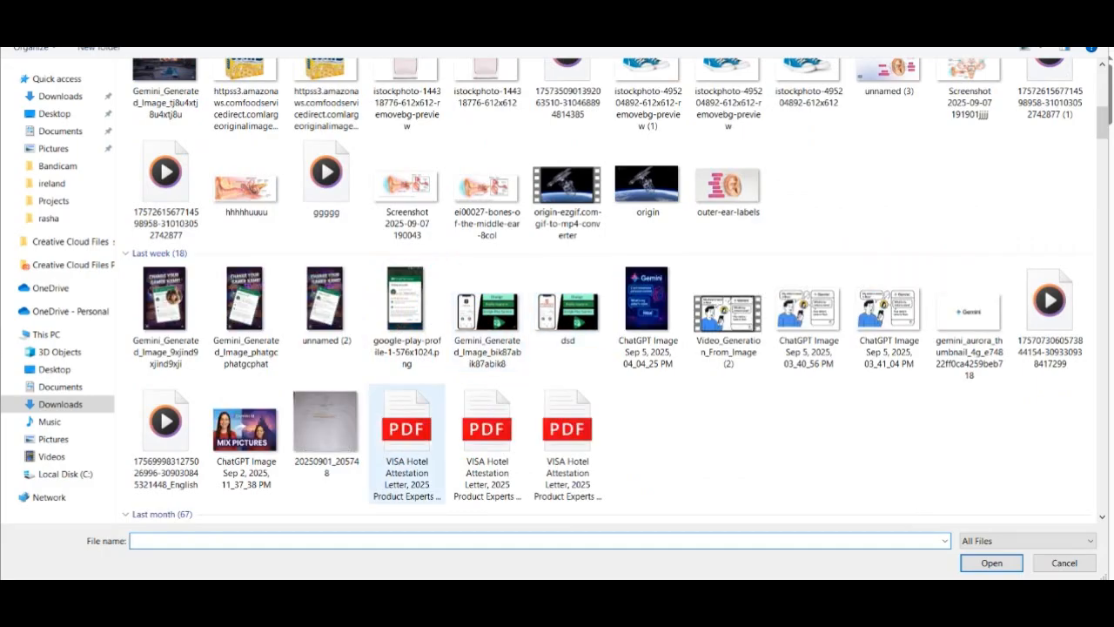
pyautogui.doubleClick(407, 435)
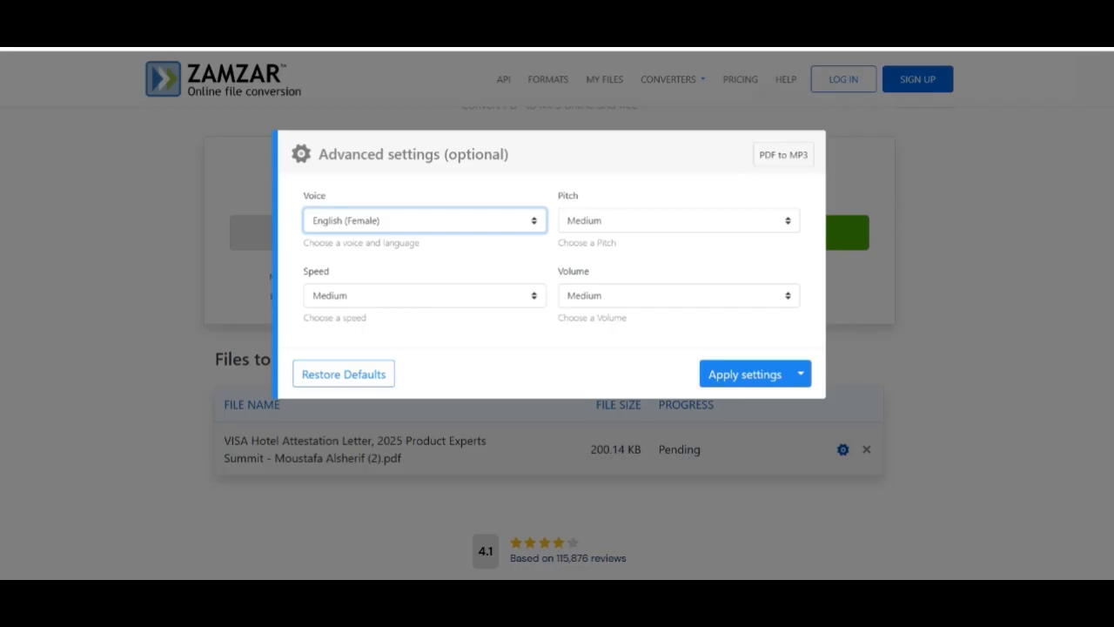
# Step: Review the voice options and apply the English (Female) voice with Medium pitch, speed and volume to the MP3 conversion
pyautogui.click(425, 220)
pyautogui.click(424, 221)
pyautogui.click(679, 220)
pyautogui.click(679, 221)
pyautogui.click(425, 296)
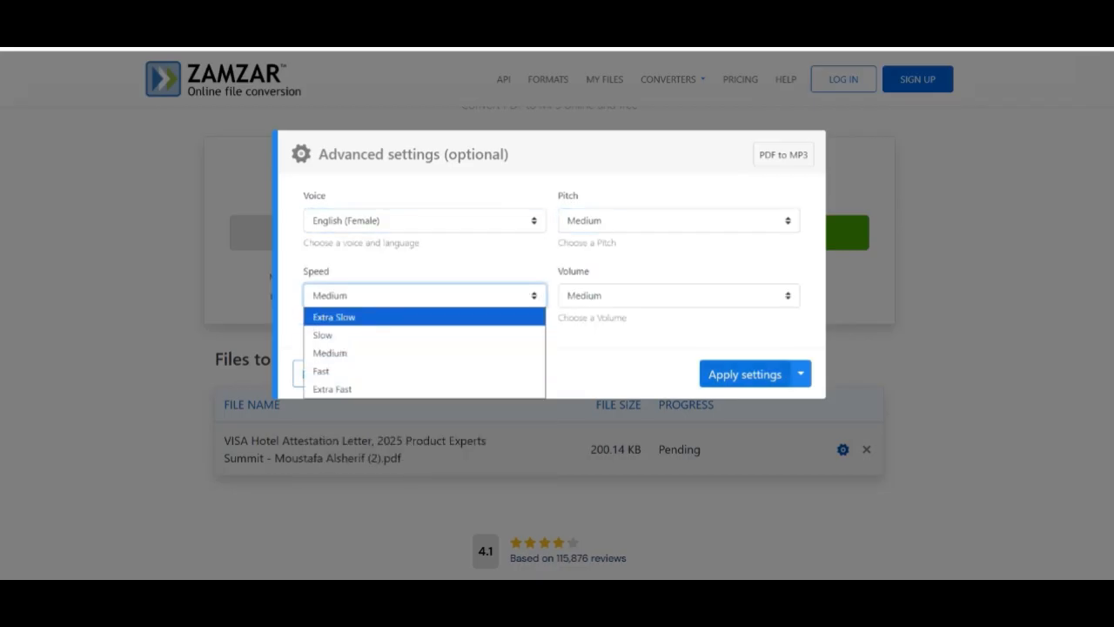
pyautogui.click(679, 296)
pyautogui.click(517, 362)
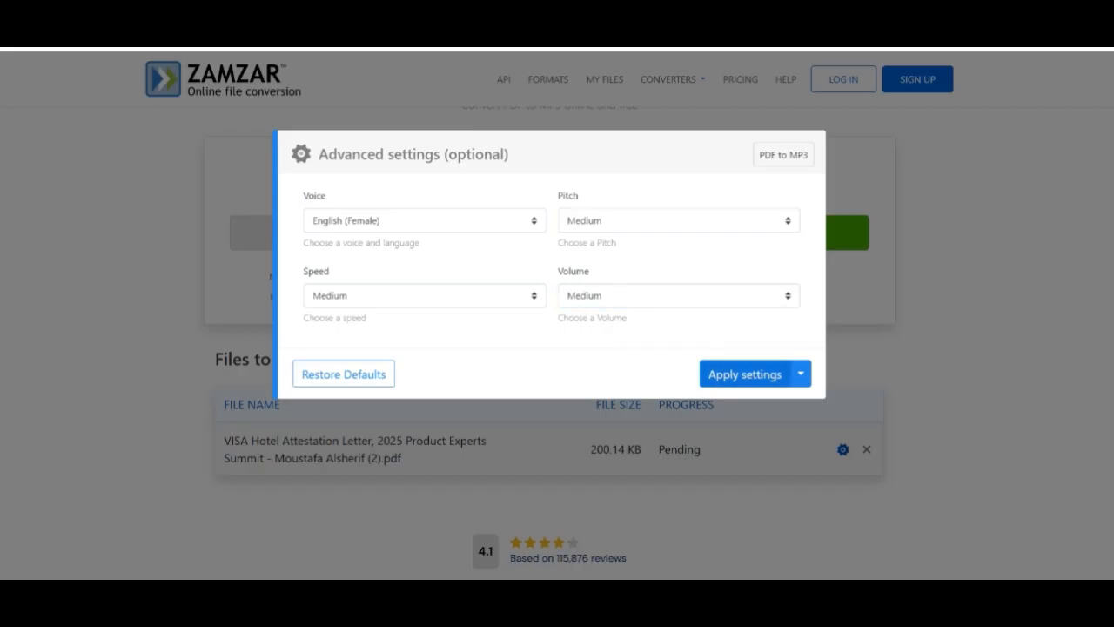
pyautogui.click(746, 374)
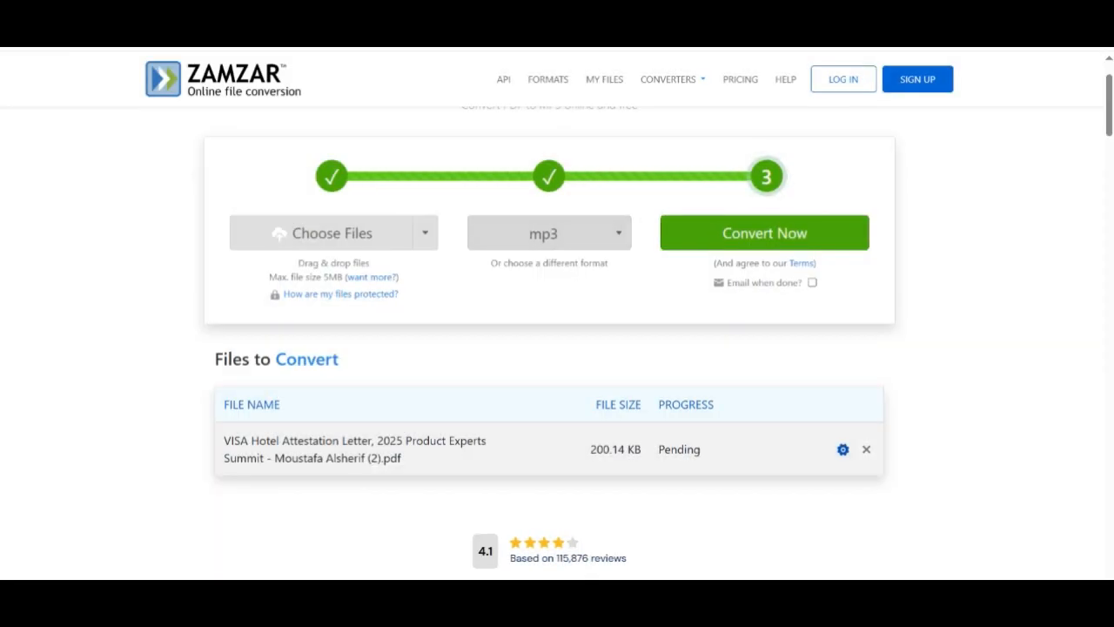